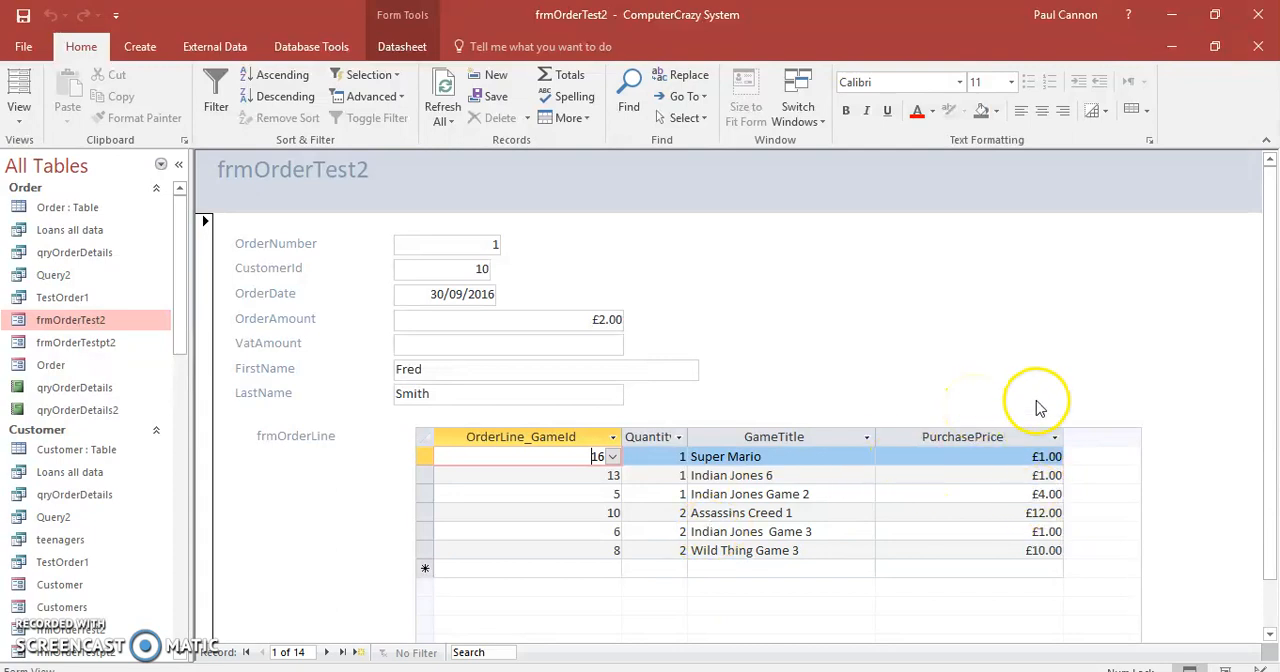
In Layout View, move the FirstName and LastName boxes beside the CustomerId box in one row, narrowing the FirstName box.
{"action": "left_click", "coordinate": [17, 122]}
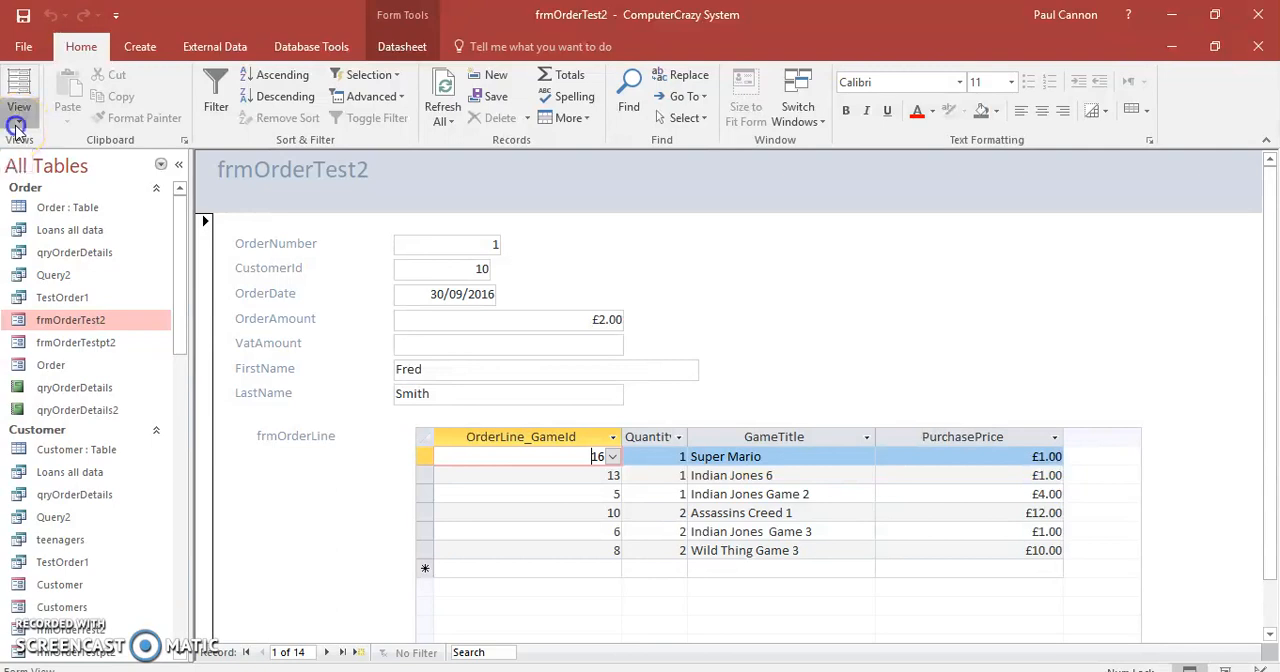
{"action": "left_click", "coordinate": [47, 198]}
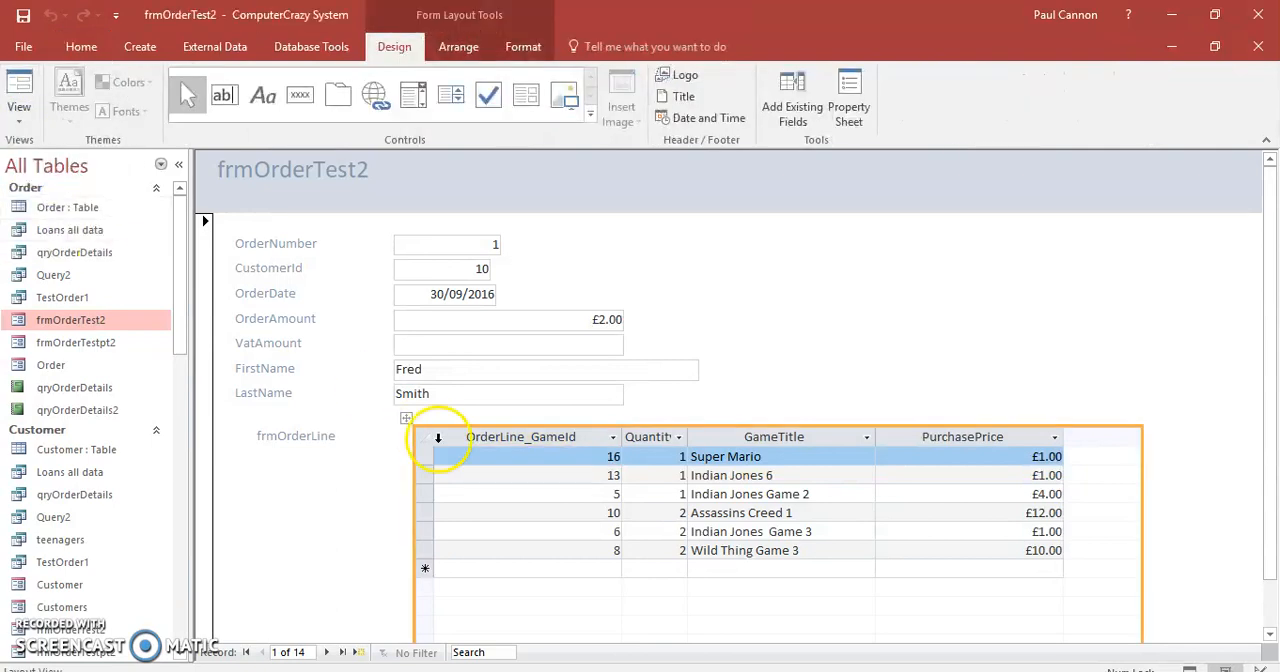
{"action": "left_click", "coordinate": [499, 372]}
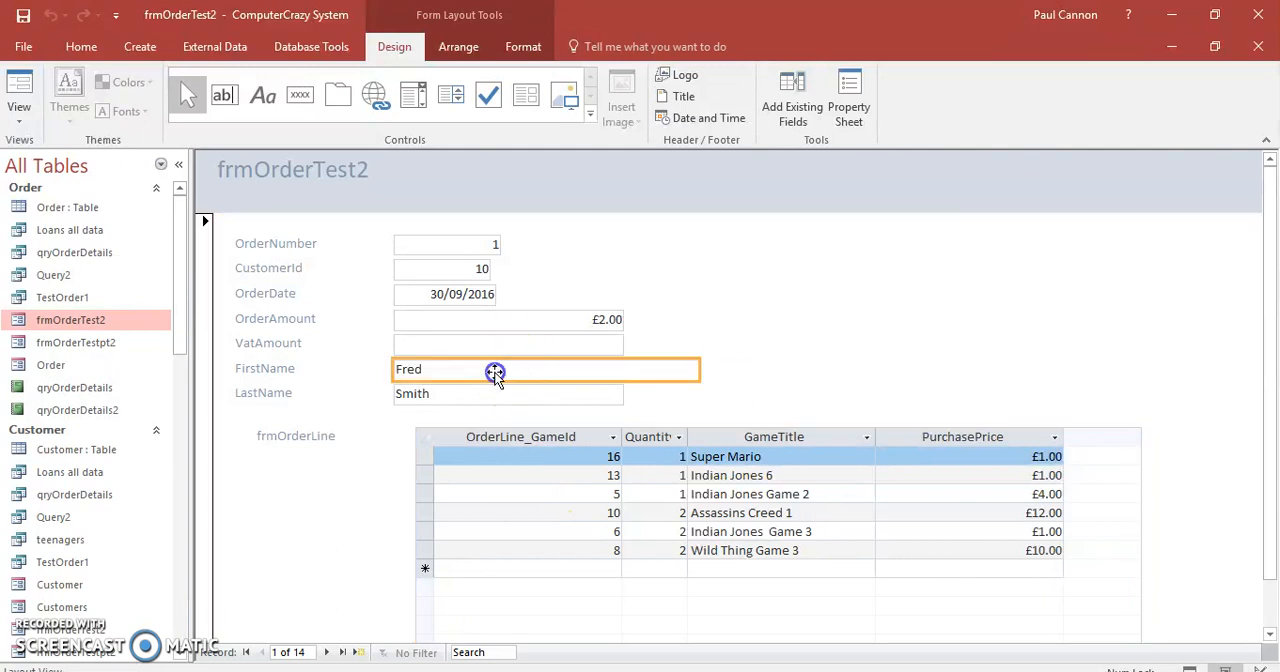
{"action": "left_click_drag", "start_coordinate": [584, 285], "coordinate": [576, 281]}
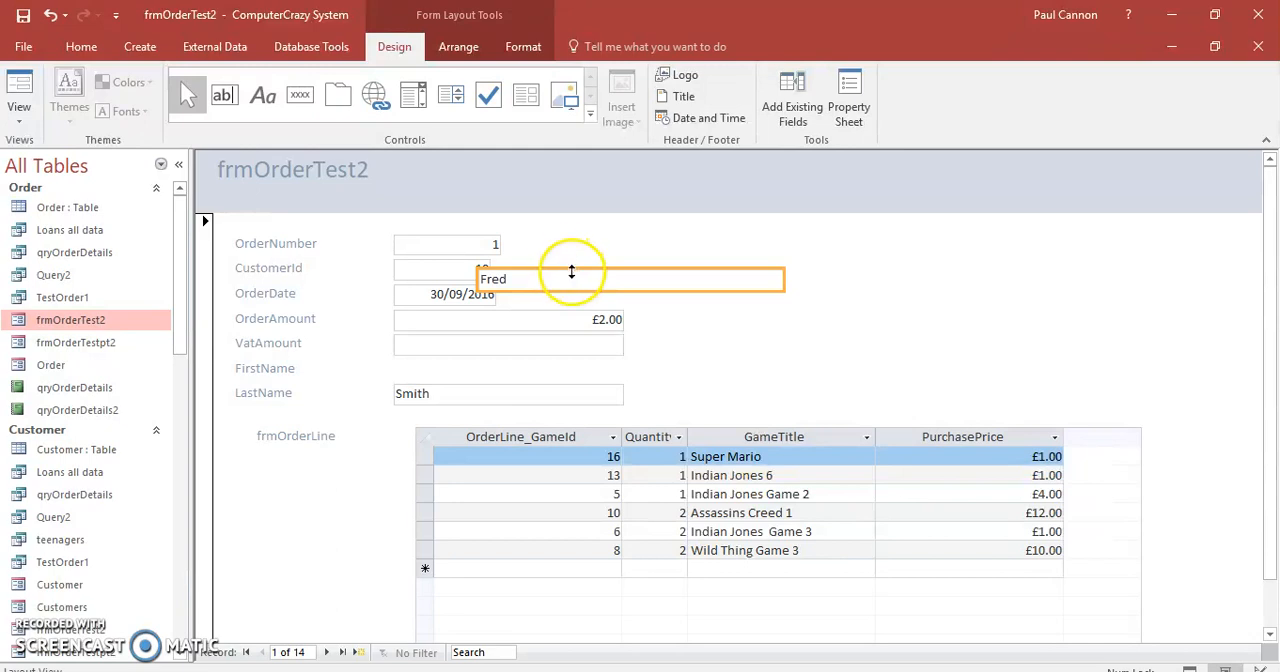
{"action": "left_click_drag", "start_coordinate": [590, 273], "coordinate": [612, 270]}
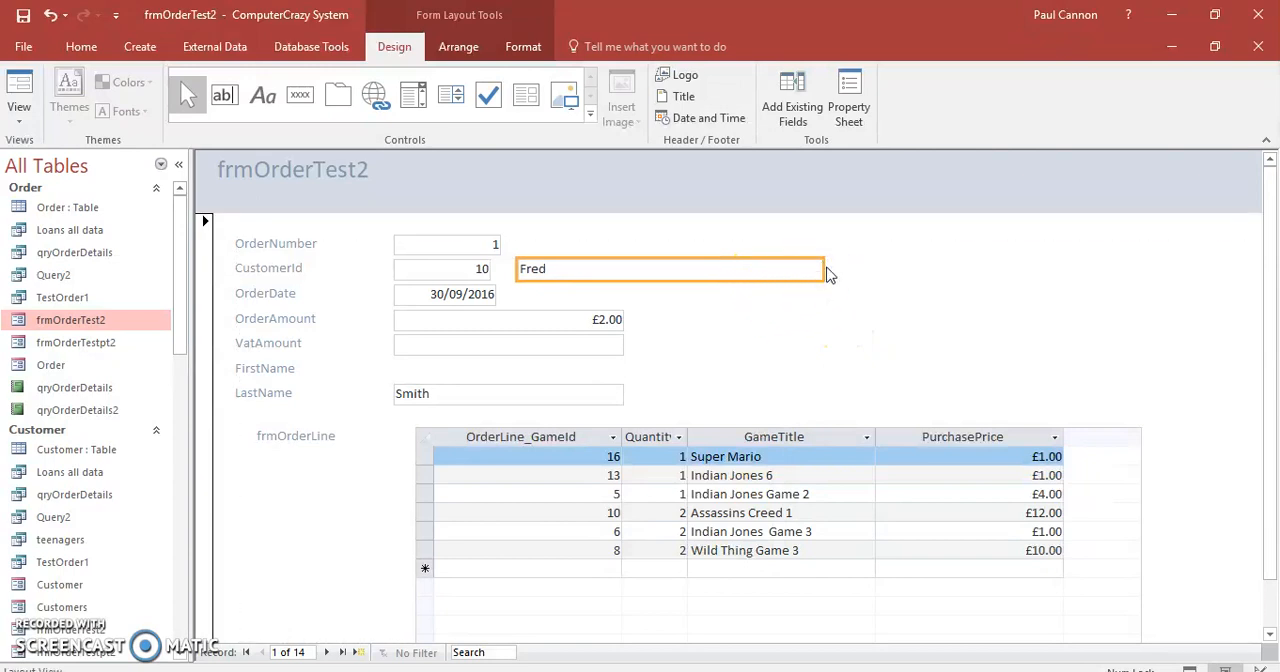
{"action": "left_click_drag", "start_coordinate": [822, 268], "coordinate": [676, 276]}
{"action": "left_click", "coordinate": [453, 400]}
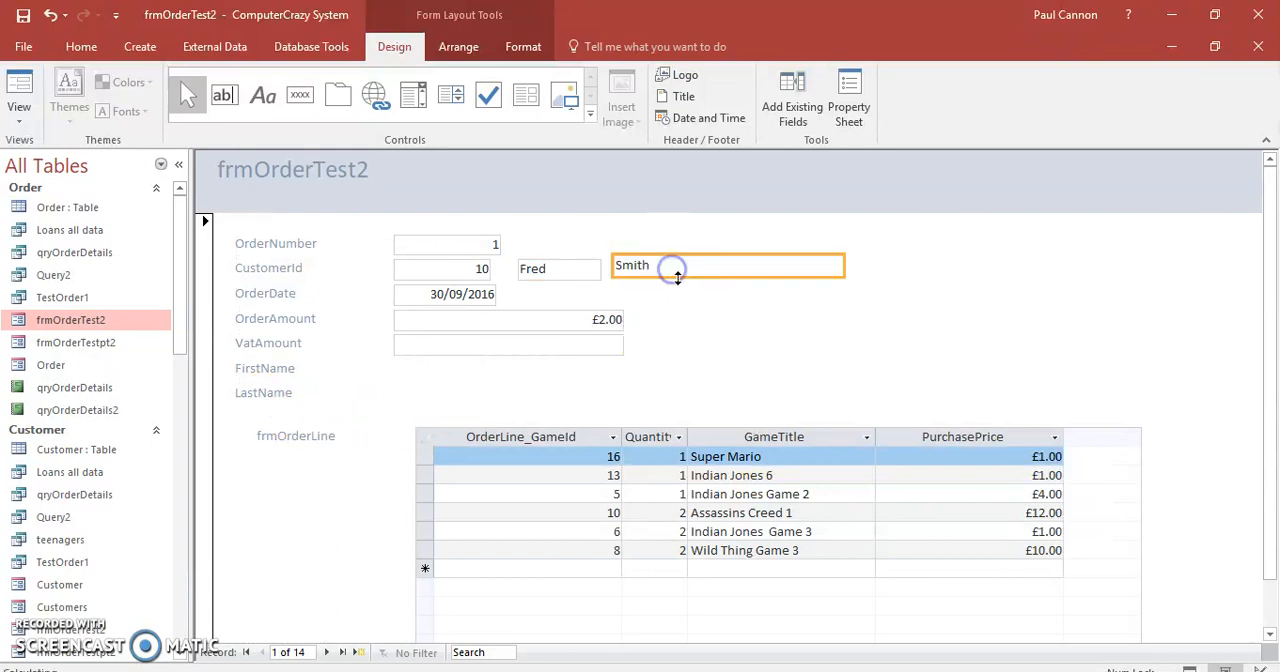
{"action": "left_click", "coordinate": [798, 309]}
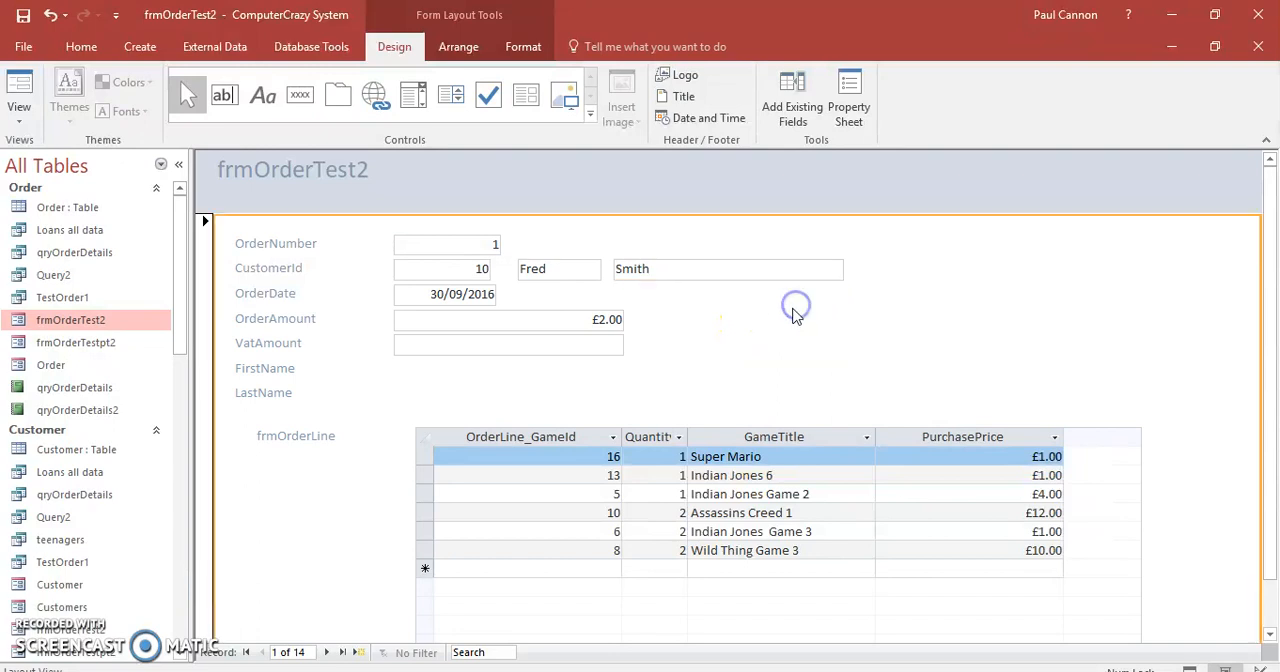
Delete the leftover FirstName and LastName labels and the frmOrderLine label of the subform.
{"action": "left_click", "coordinate": [262, 369]}
{"action": "key", "text": "Delete"}
{"action": "left_click", "coordinate": [263, 391]}
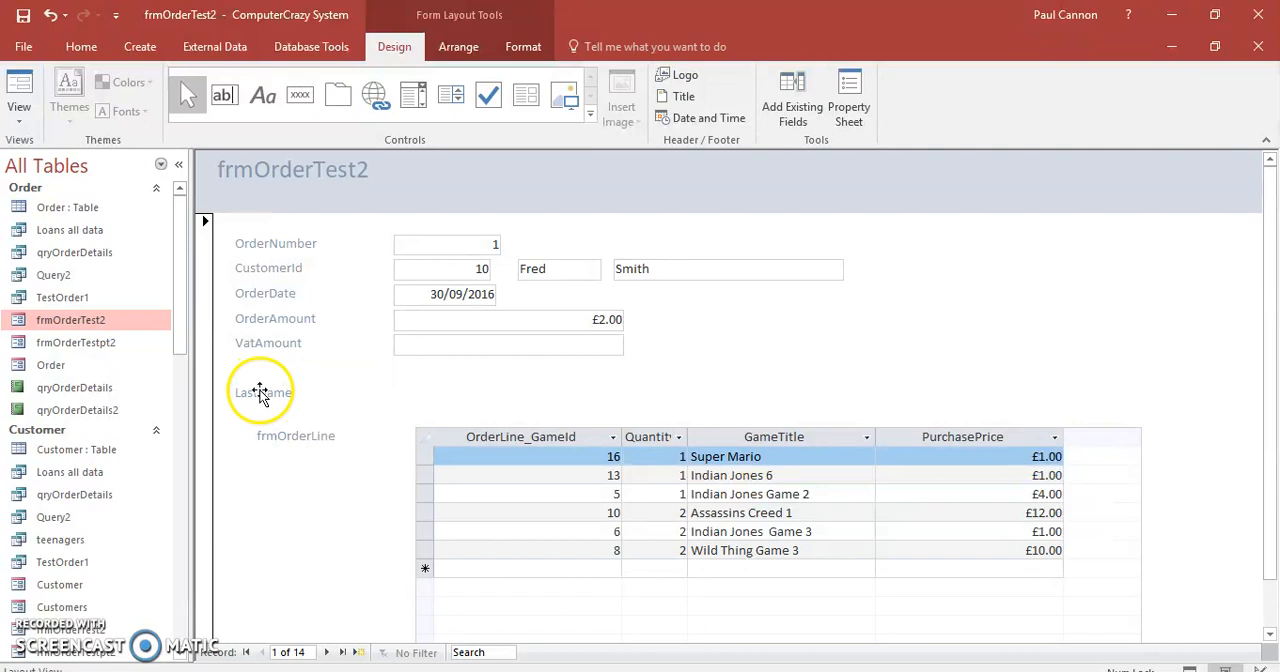
{"action": "key", "text": "Delete"}
{"action": "left_click", "coordinate": [630, 408]}
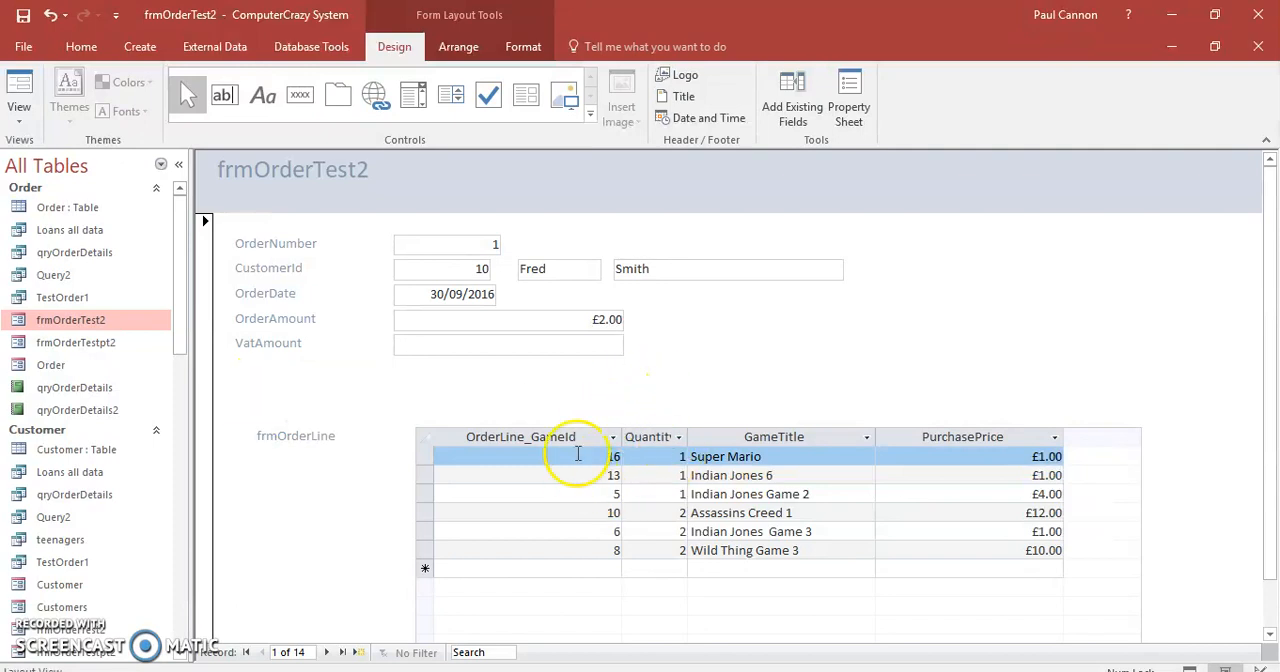
{"action": "left_click", "coordinate": [321, 436]}
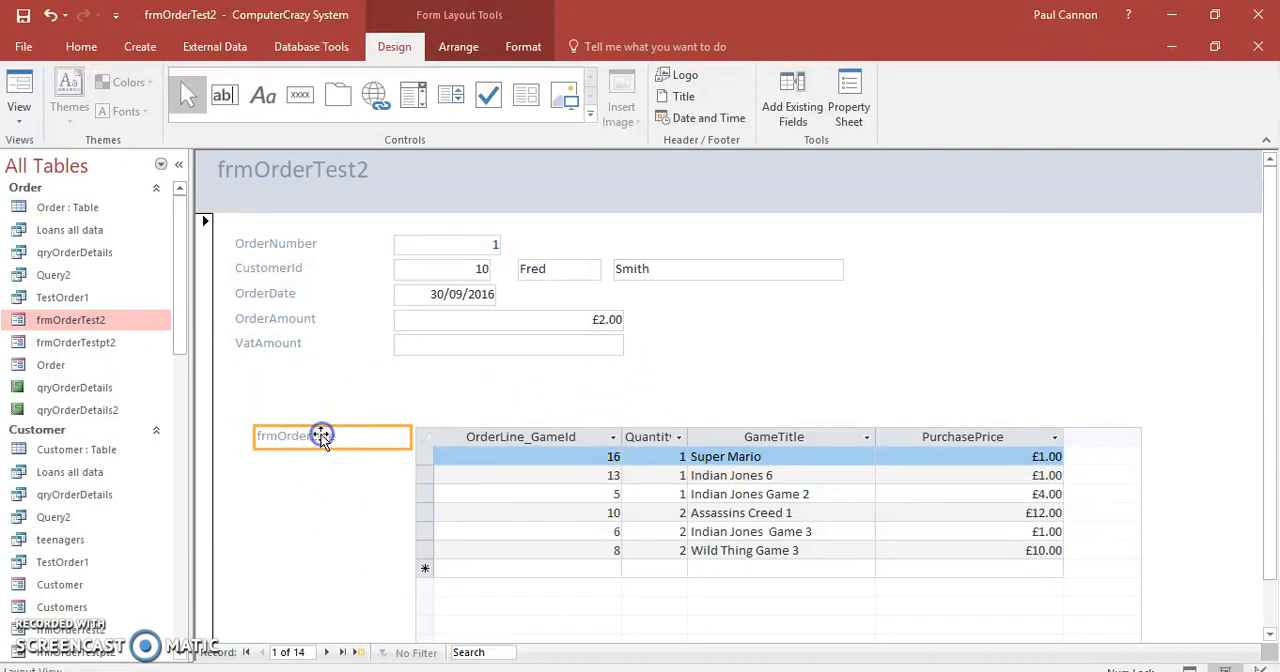
{"action": "key", "text": "Delete"}
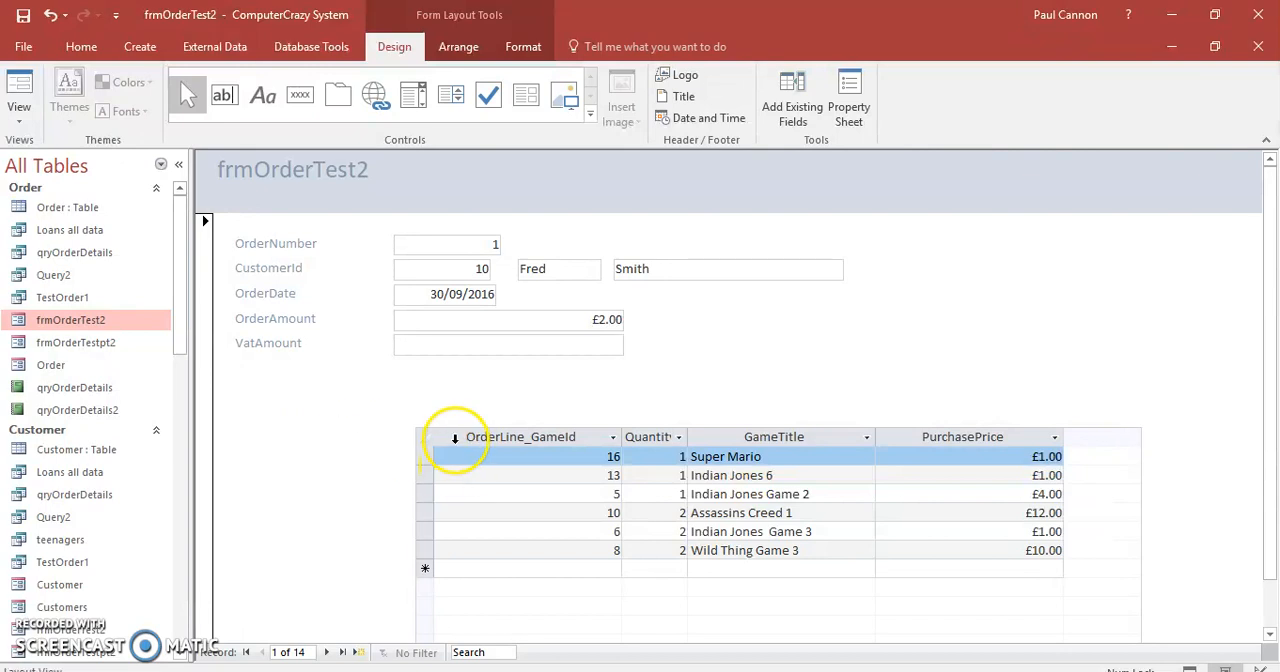
Move the order line subform up and left so it sits just below the VatAmount field.
{"action": "left_click", "coordinate": [455, 437]}
{"action": "left_click", "coordinate": [399, 416]}
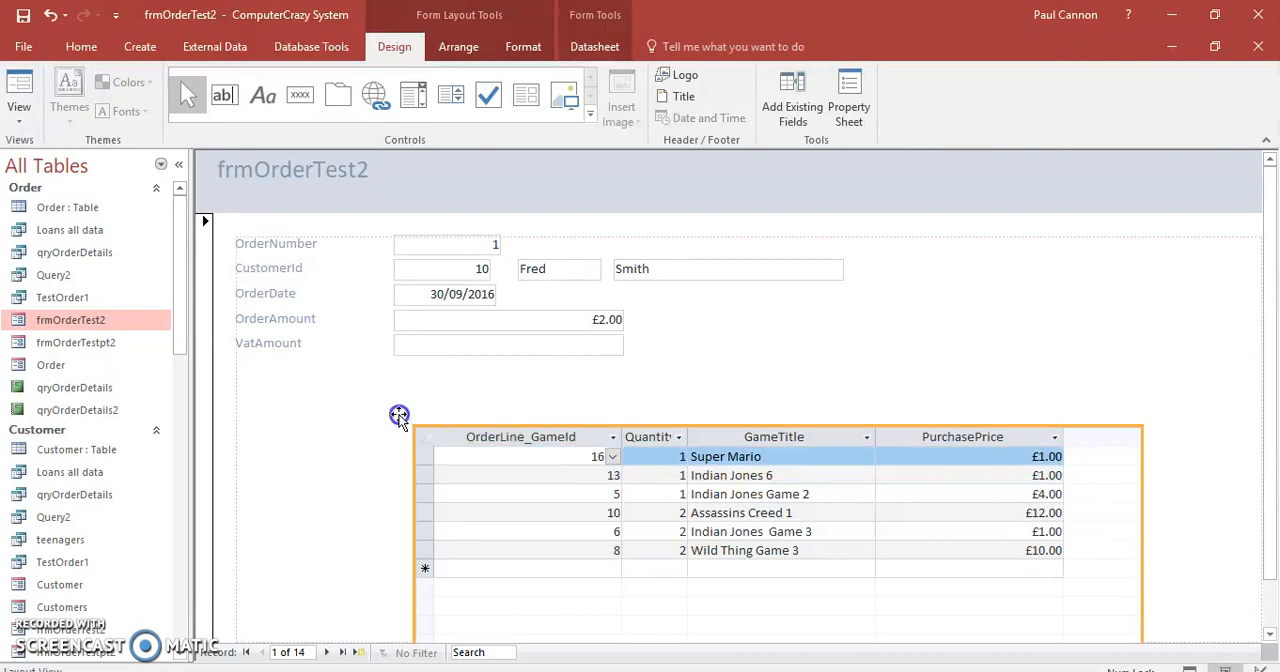
{"action": "left_click_drag", "start_coordinate": [263, 391], "coordinate": [260, 373]}
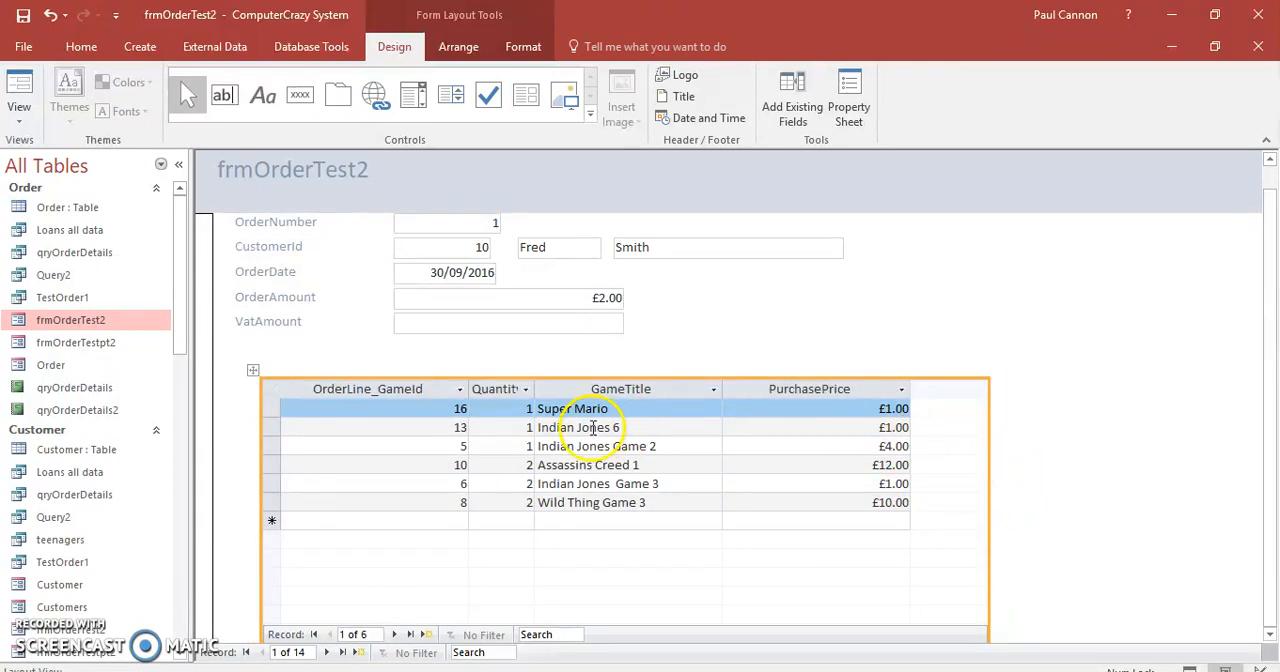
Narrow the subform's OrderLine_GameId and PurchasePrice columns and move the GameTitle column in front of Quantity.
{"action": "left_click_drag", "start_coordinate": [469, 389], "coordinate": [354, 389]}
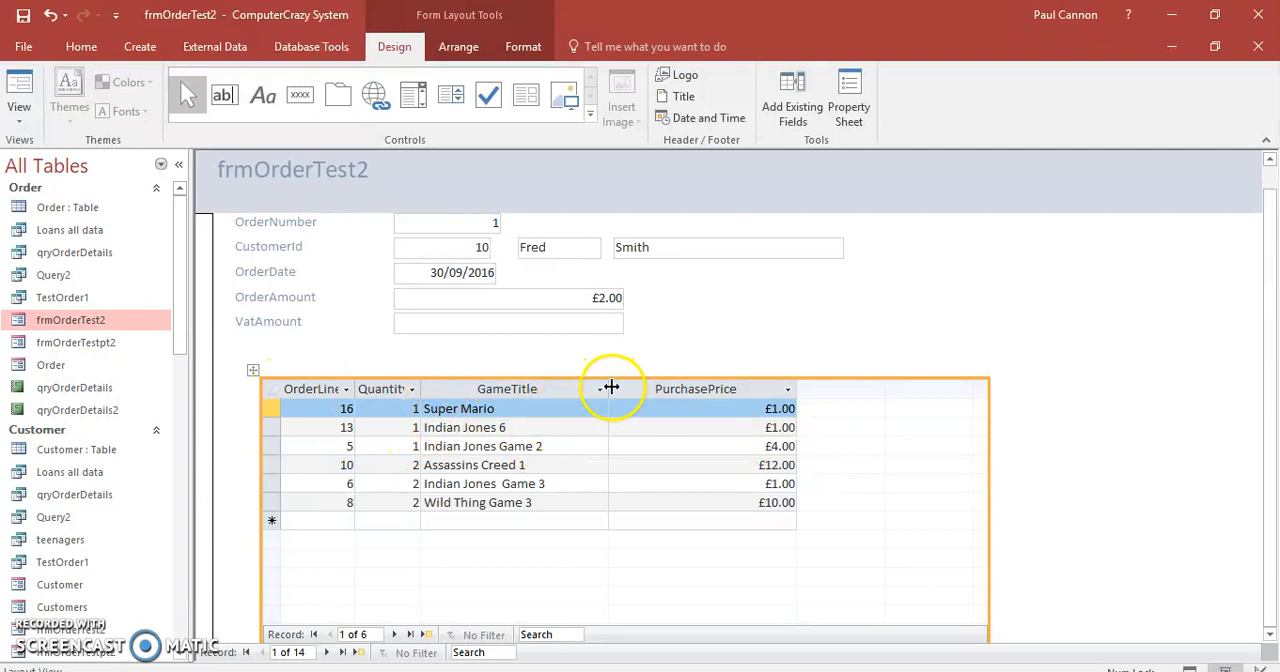
{"action": "left_click", "coordinate": [537, 389]}
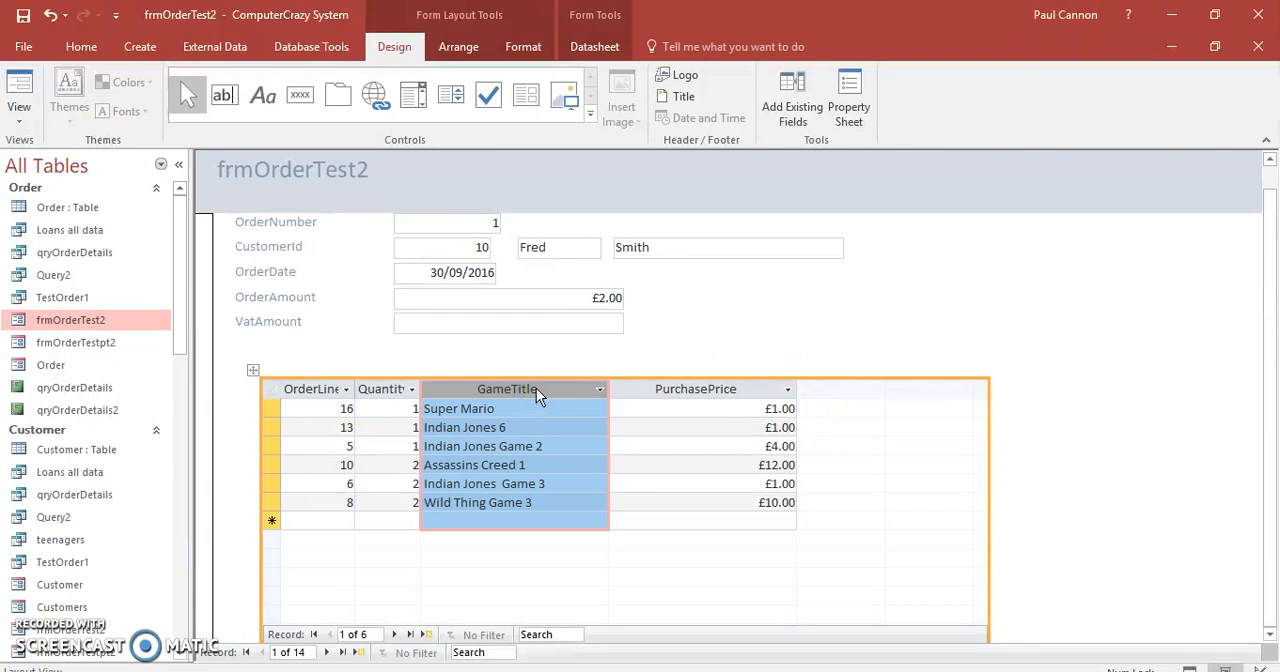
{"action": "left_click_drag", "start_coordinate": [532, 389], "coordinate": [389, 397]}
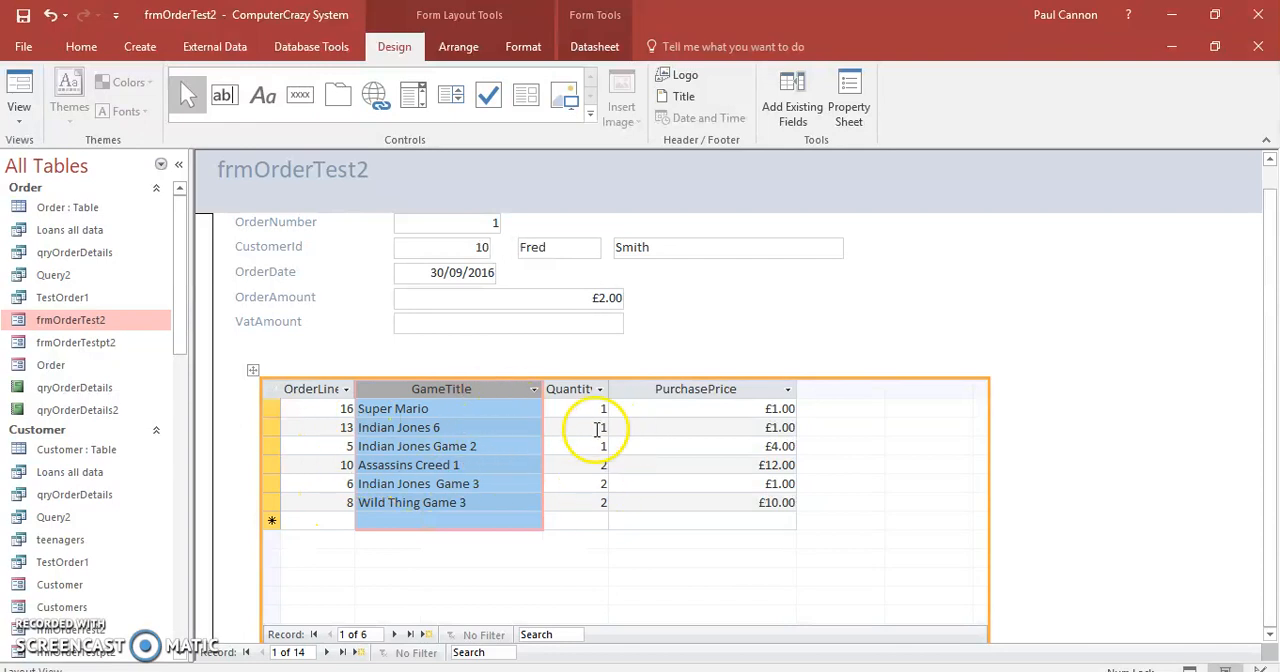
{"action": "left_click_drag", "start_coordinate": [756, 392], "coordinate": [702, 396]}
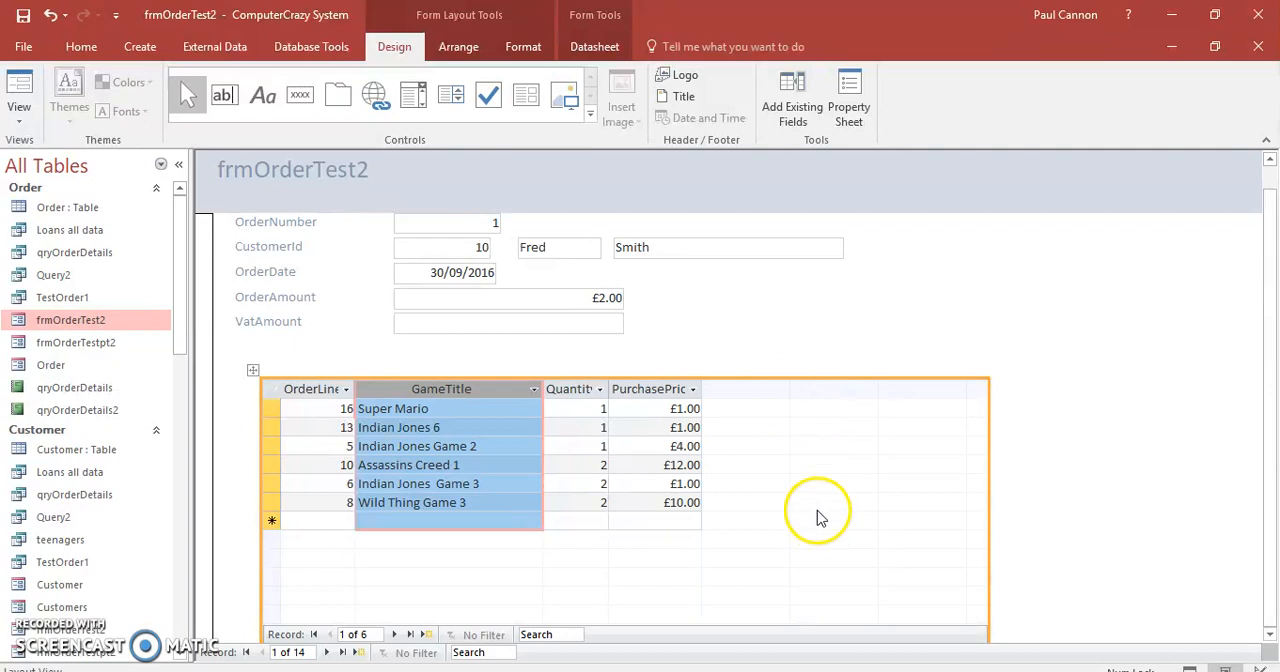
Change the OrderNumber label's text to "Order Number".
{"action": "left_click_drag", "start_coordinate": [1265, 368], "coordinate": [1272, 344]}
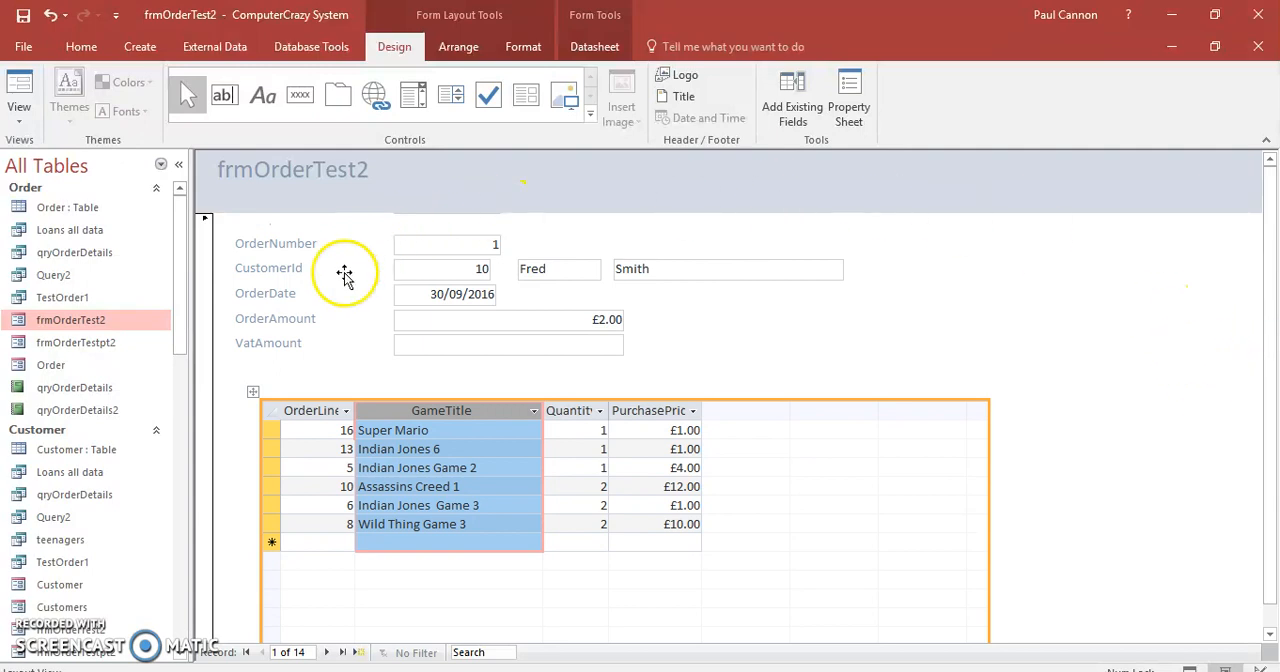
{"action": "left_click", "coordinate": [266, 238]}
{"action": "left_click", "coordinate": [270, 244]}
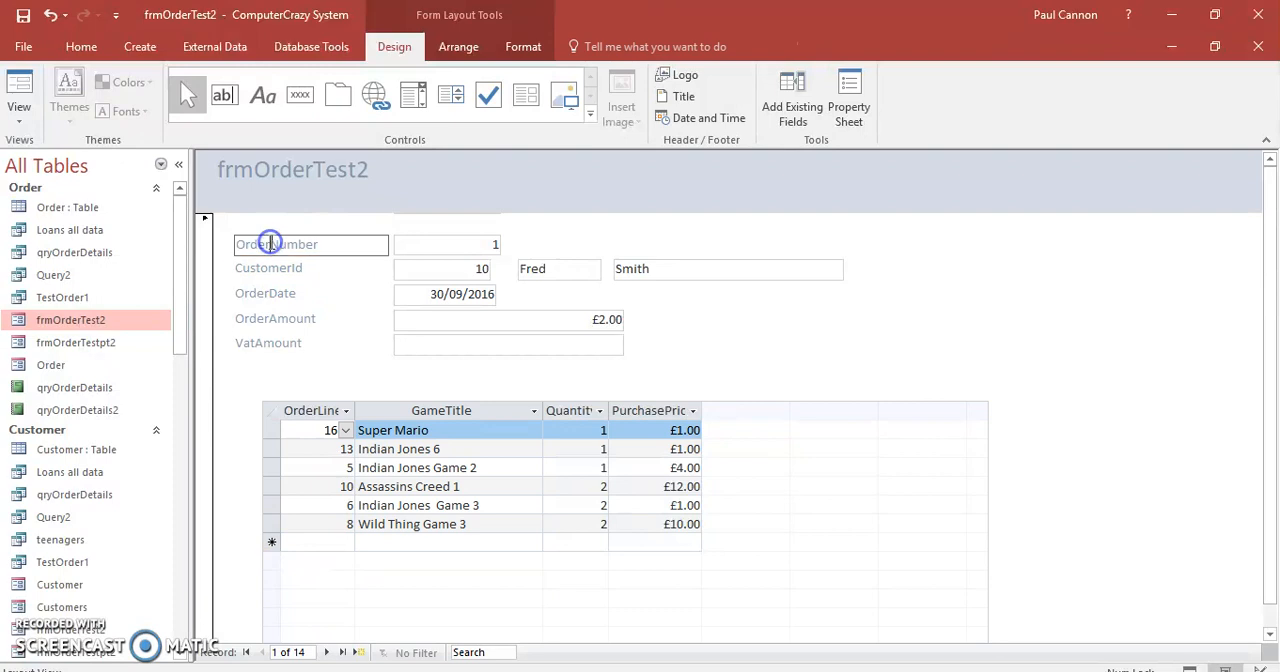
{"action": "left_click", "coordinate": [790, 340]}
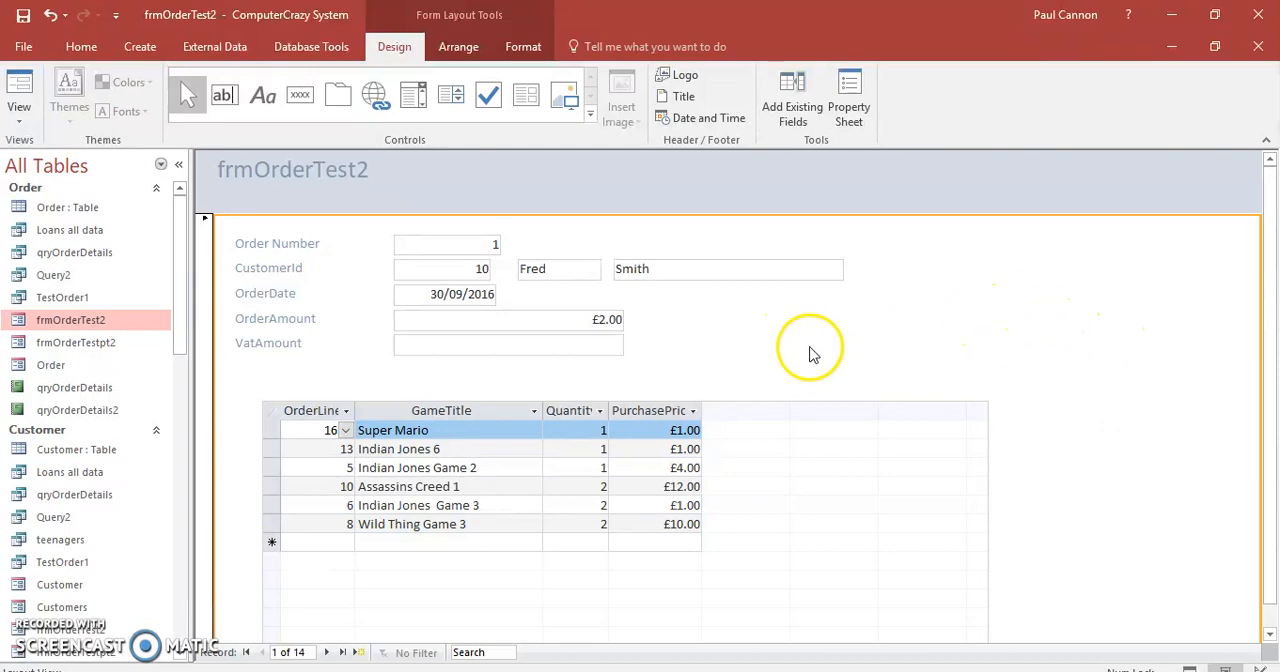
Move the form title to the middle of the header and change its text to "Customer Order".
{"action": "left_click", "coordinate": [281, 176]}
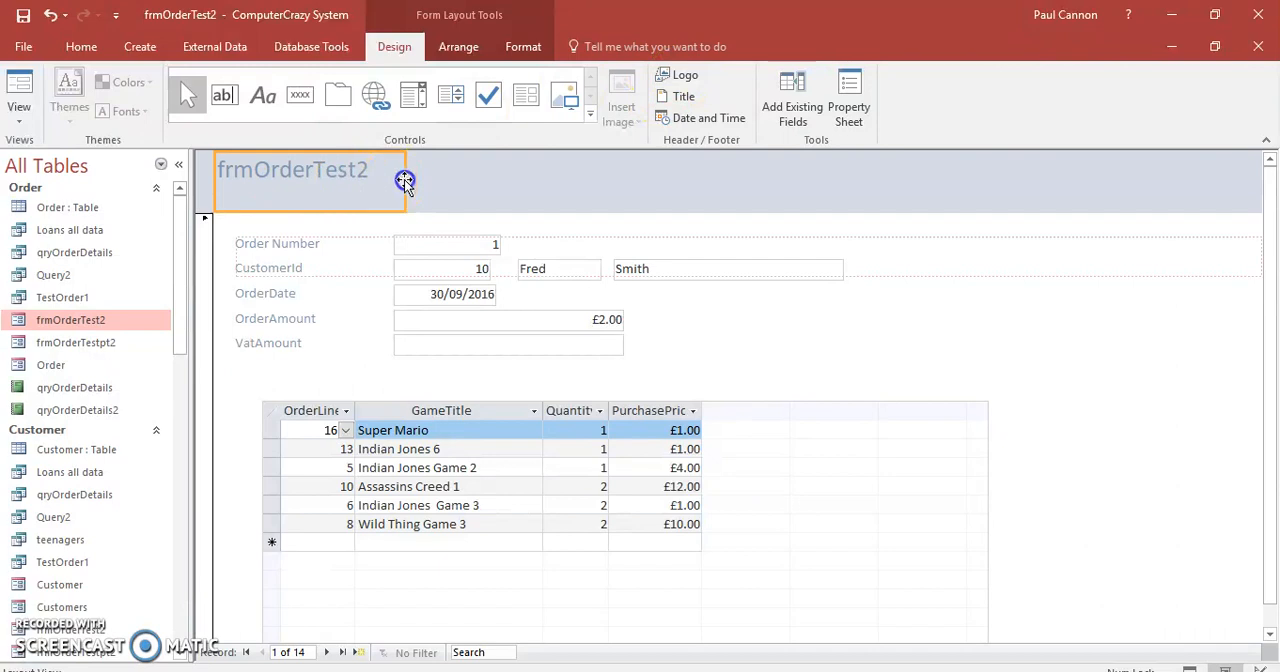
{"action": "left_click_drag", "start_coordinate": [611, 175], "coordinate": [610, 176]}
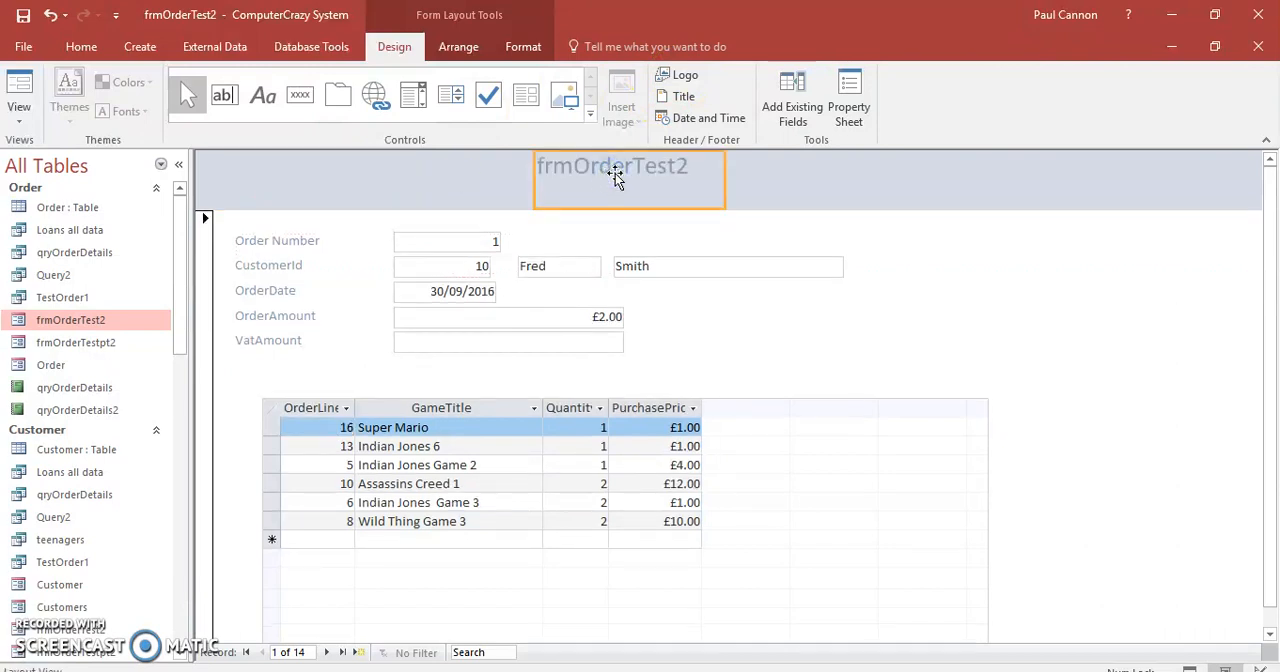
{"action": "left_click", "coordinate": [666, 165]}
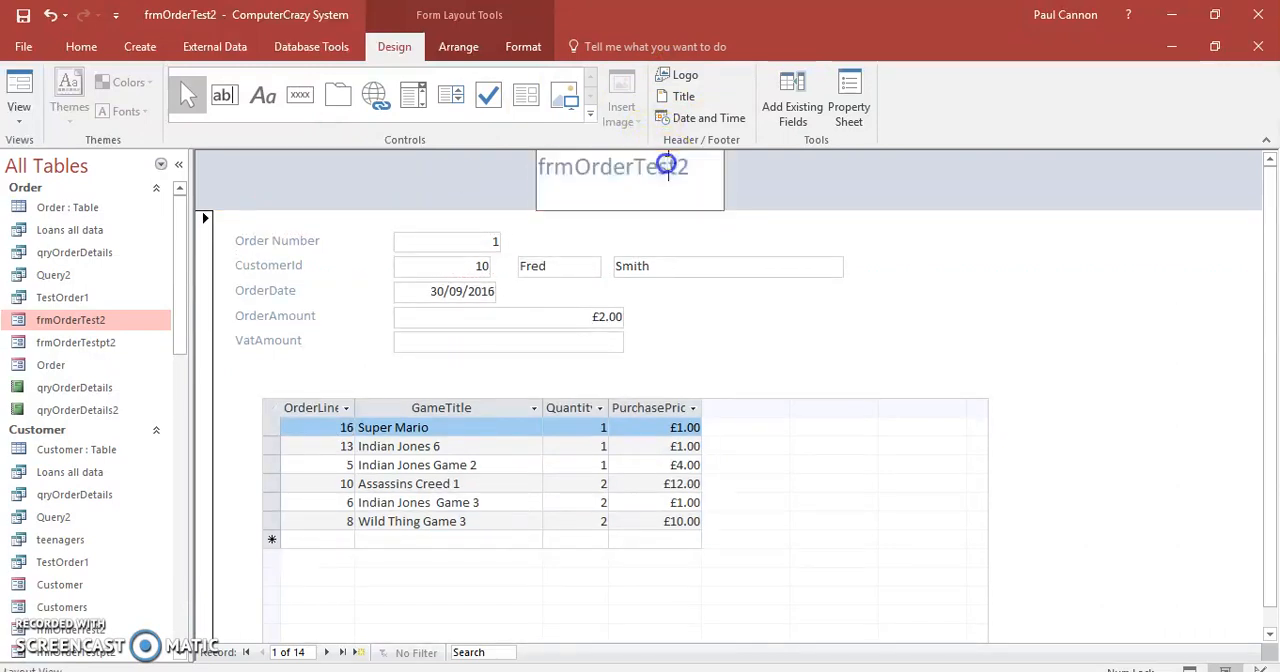
{"action": "left_click_drag", "start_coordinate": [696, 166], "coordinate": [472, 169]}
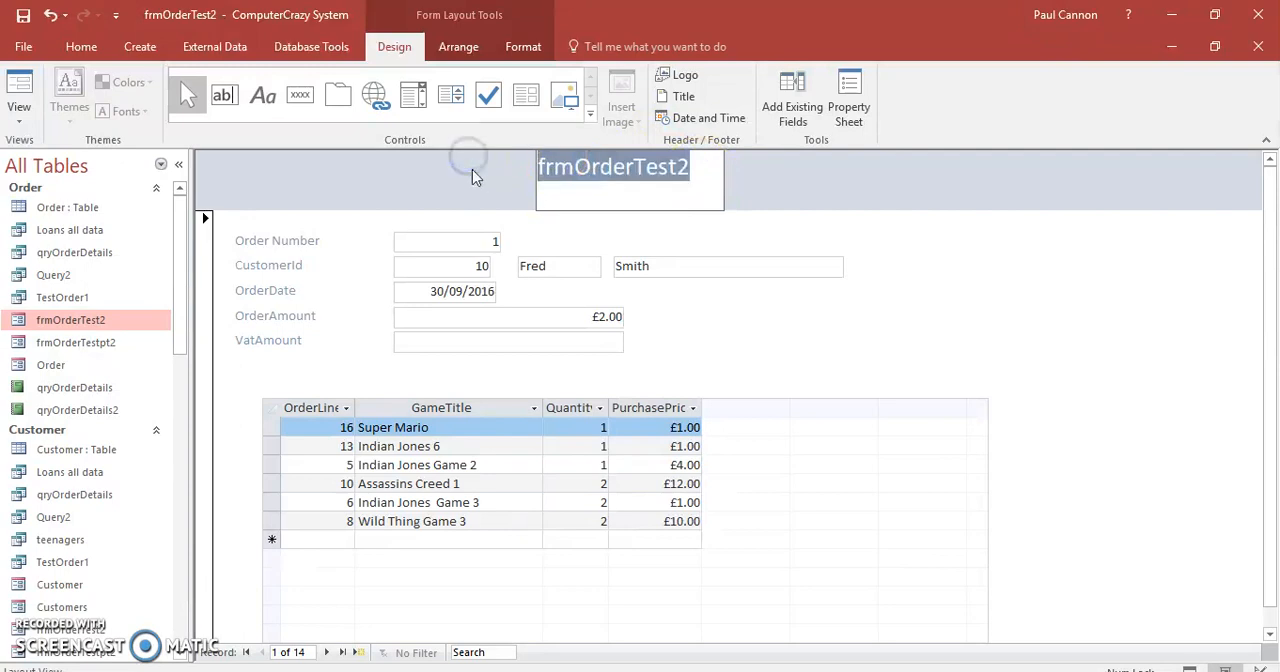
{"action": "type", "text": "Custo"}
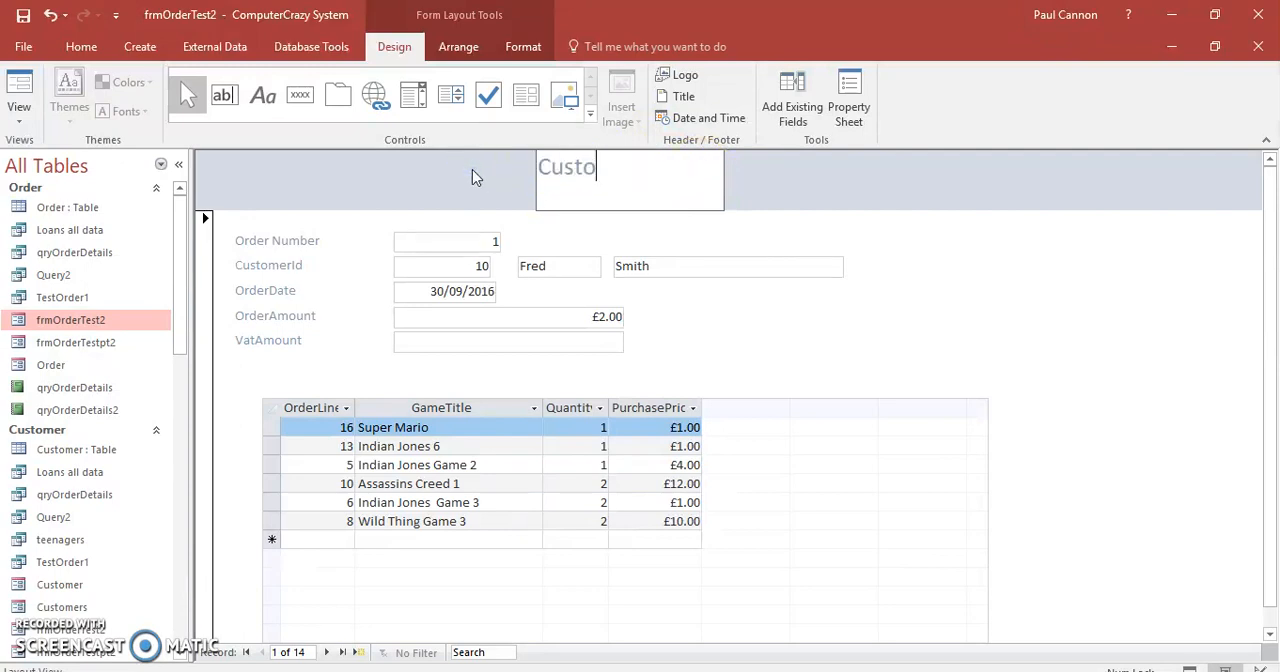
{"action": "type", "text": "mer Order"}
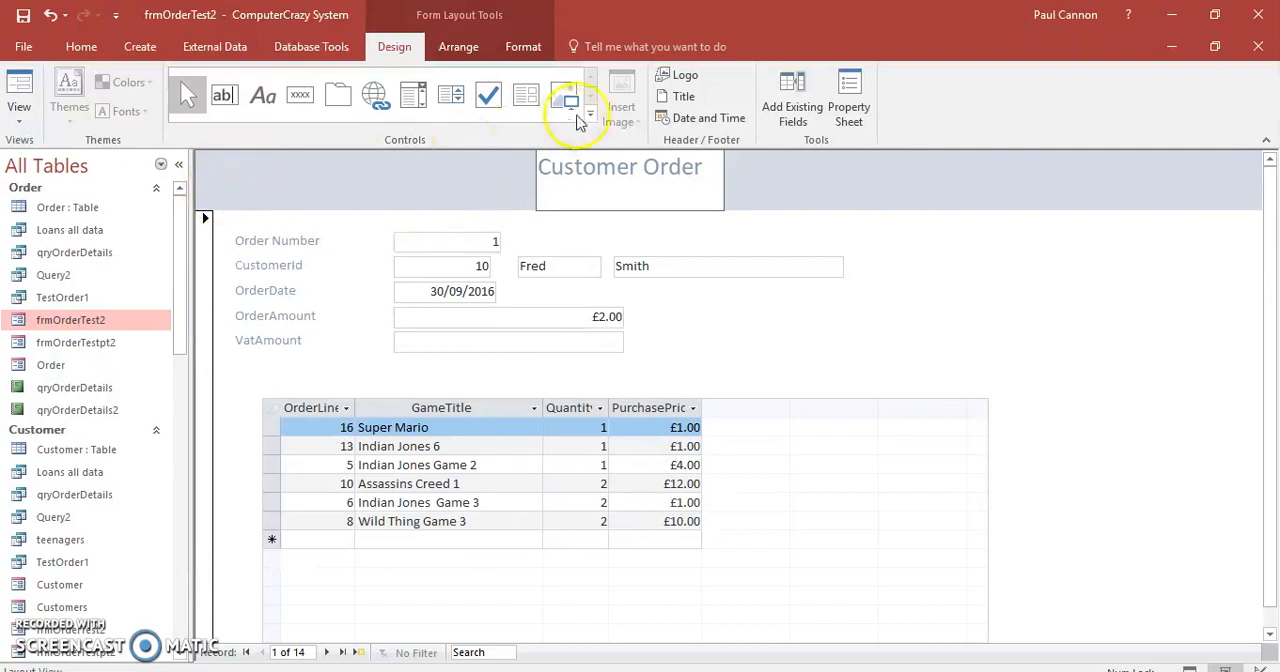
{"action": "left_click", "coordinate": [396, 178]}
Insert the cc_logo_red.jpg picture as the logo in the form header.
{"action": "left_click", "coordinate": [683, 78]}
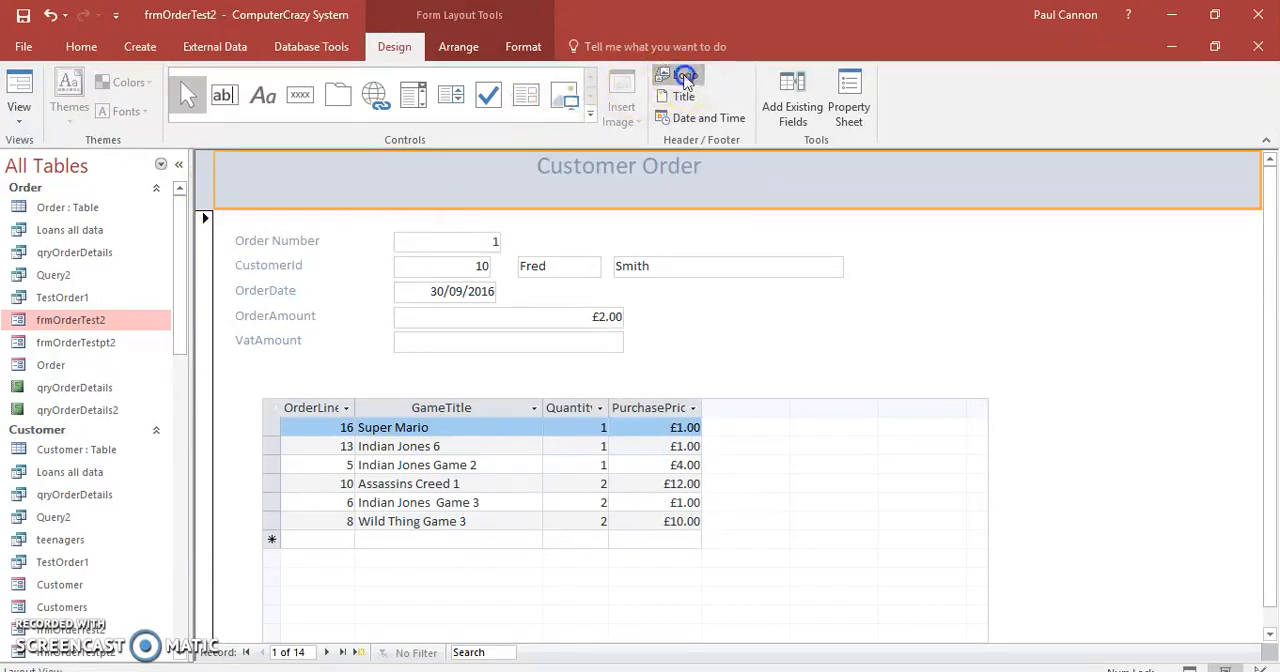
{"action": "left_click_drag", "start_coordinate": [625, 130], "coordinate": [636, 168]}
{"action": "double_click", "coordinate": [551, 295]}
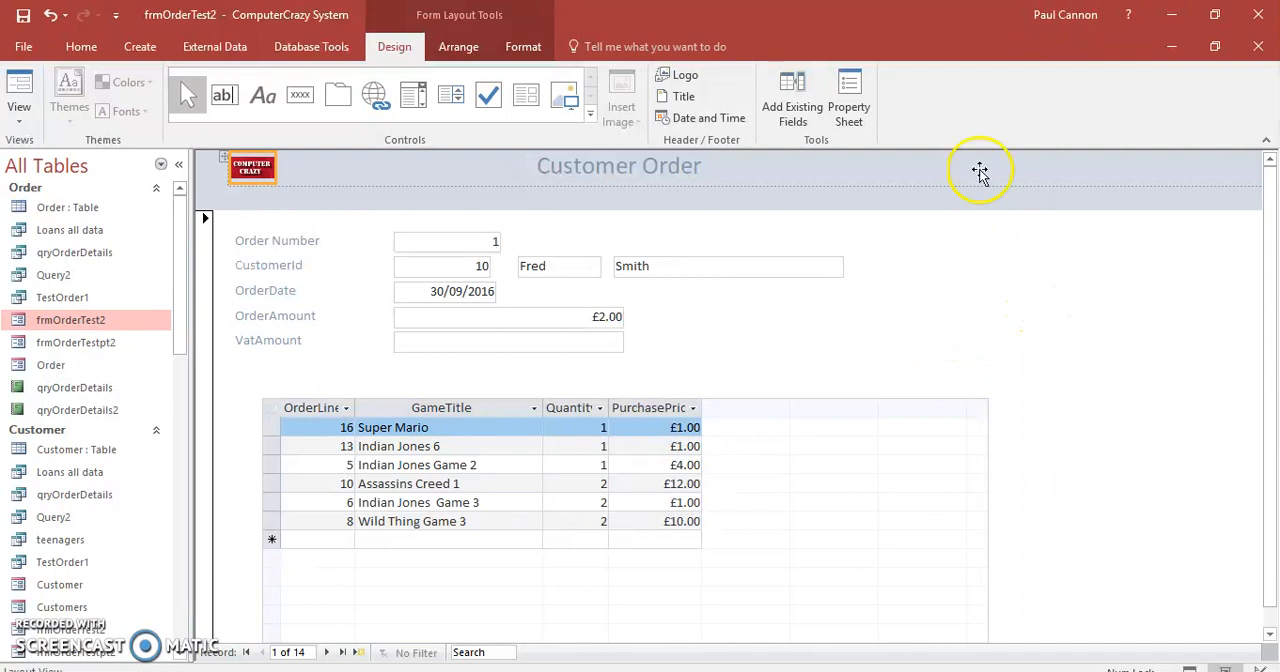
Set the form header's Back Color to a custom pinkish red using its properties, and close the Property Sheet.
{"action": "left_click", "coordinate": [851, 88]}
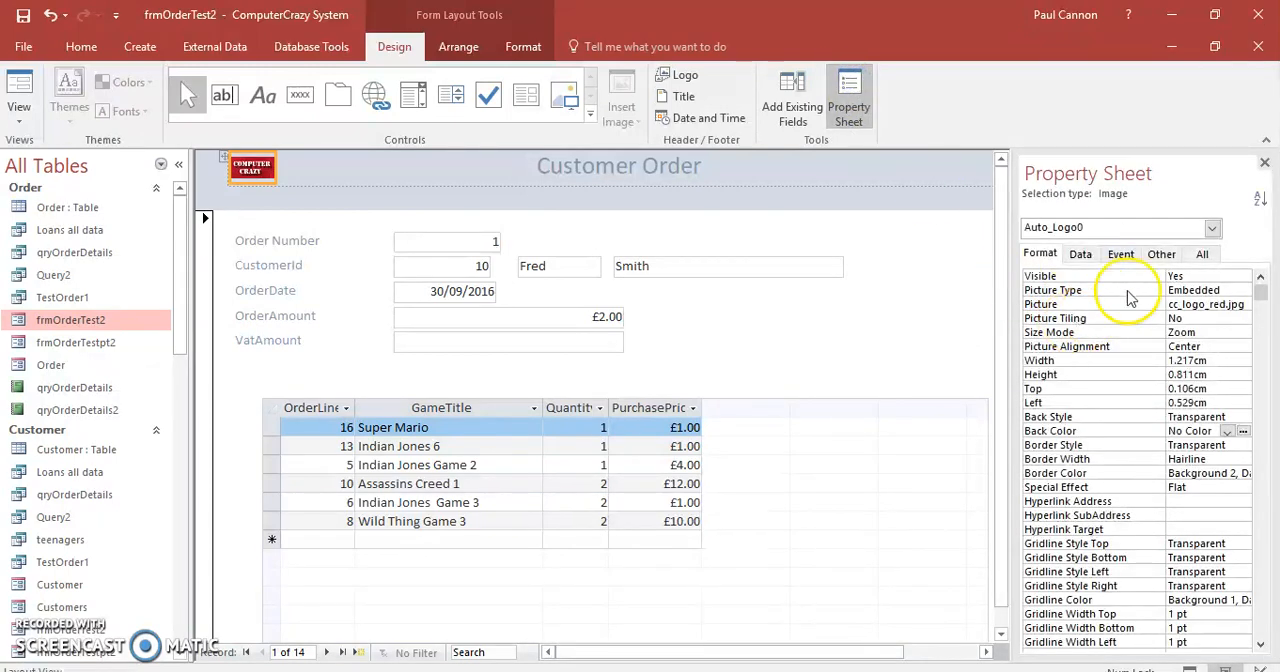
{"action": "left_click", "coordinate": [858, 188]}
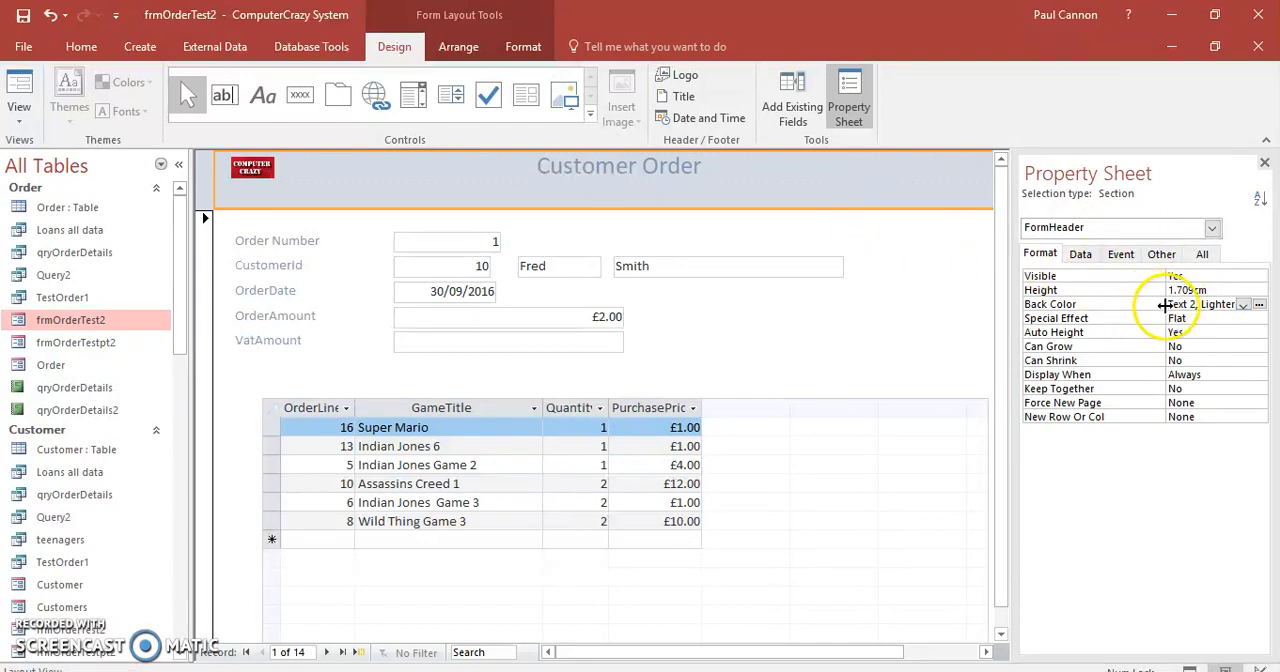
{"action": "left_click", "coordinate": [1246, 305]}
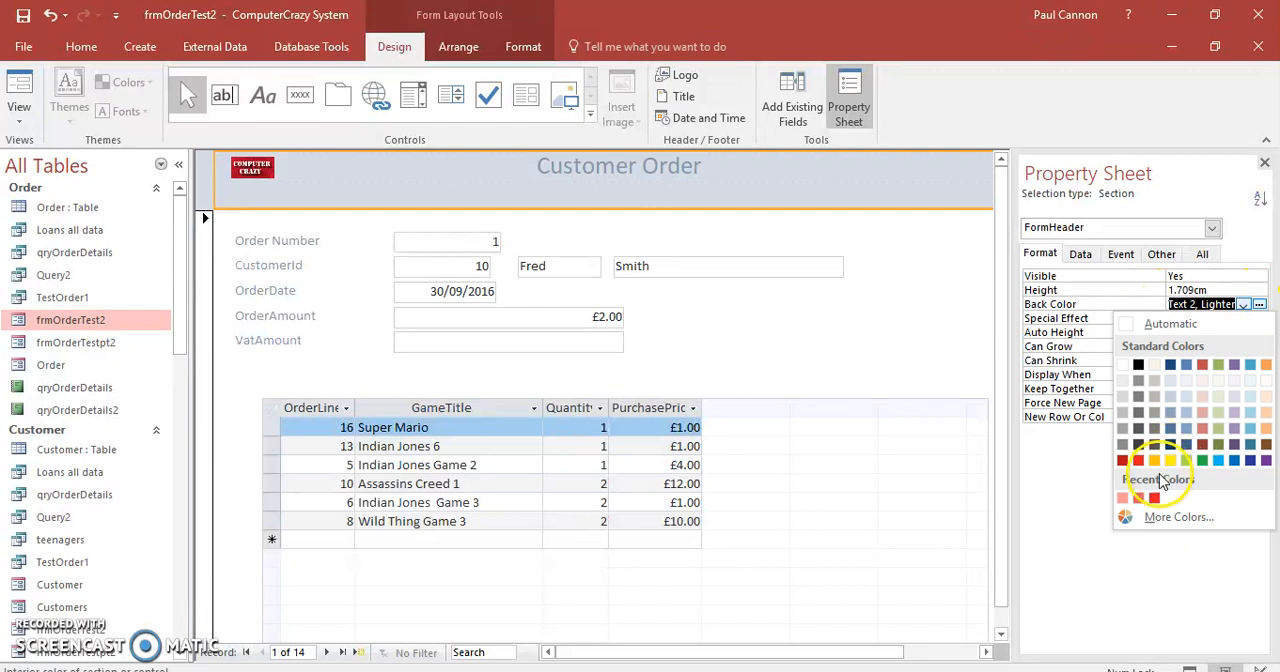
{"action": "left_click", "coordinate": [1165, 518]}
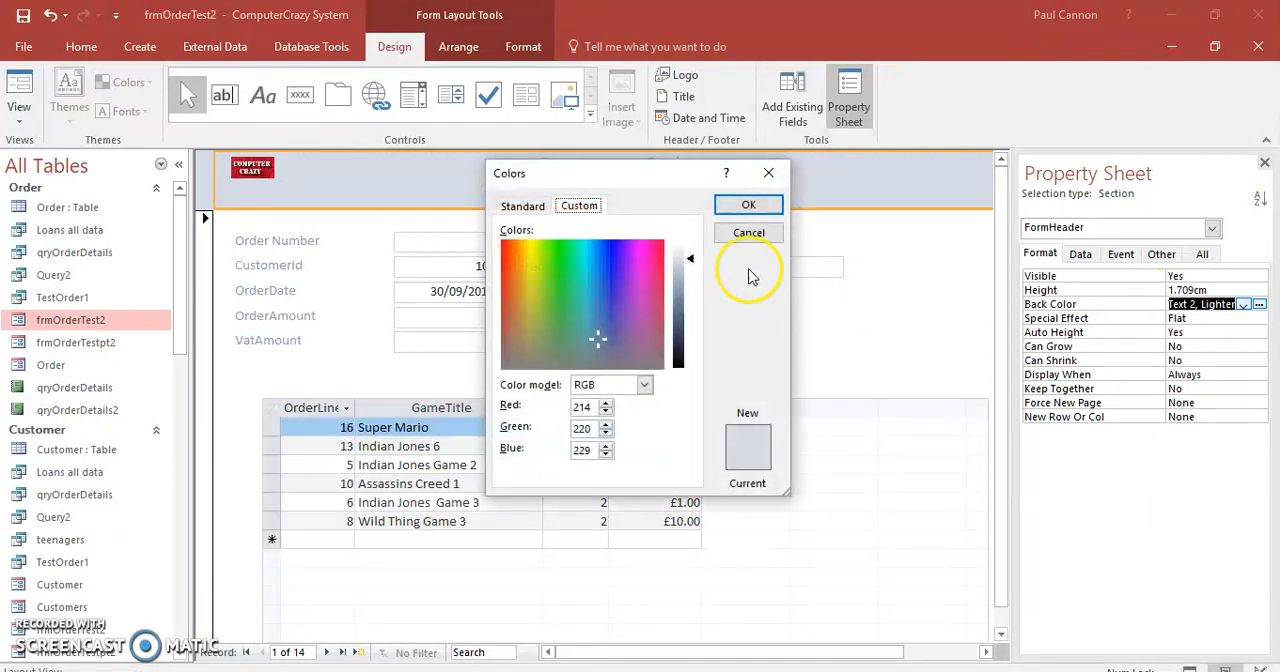
{"action": "left_click", "coordinate": [657, 257]}
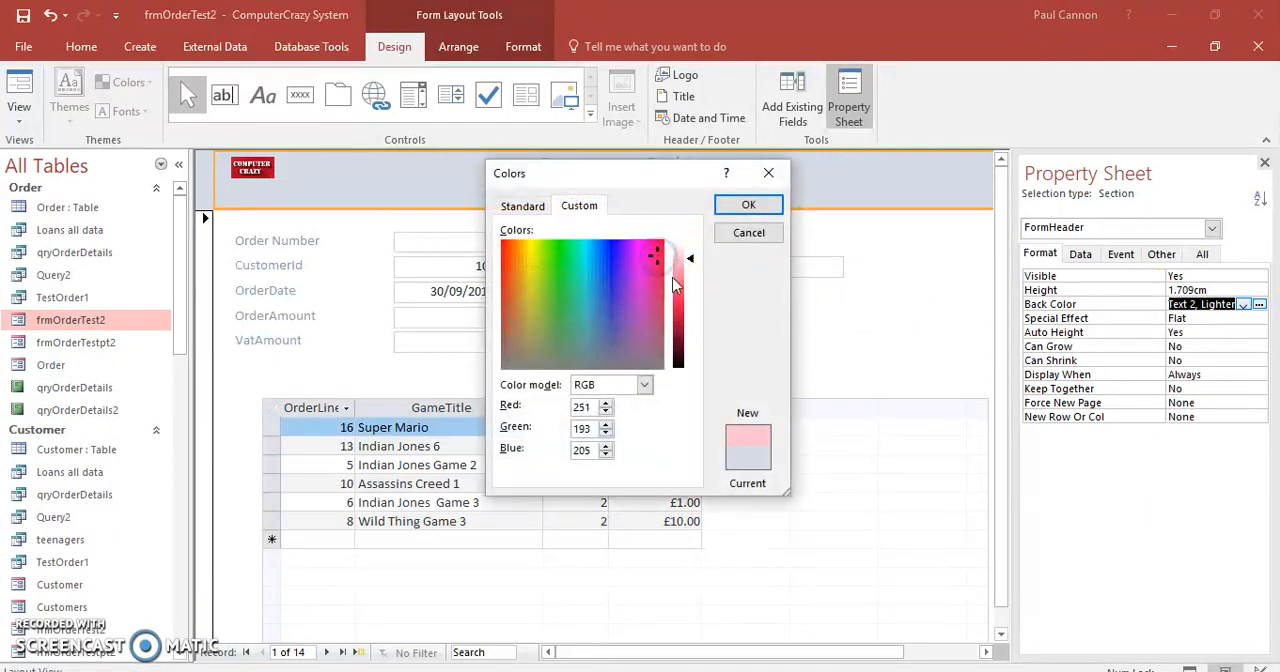
{"action": "left_click", "coordinate": [683, 274]}
{"action": "left_click", "coordinate": [679, 281]}
{"action": "left_click", "coordinate": [747, 202]}
{"action": "left_click", "coordinate": [815, 352]}
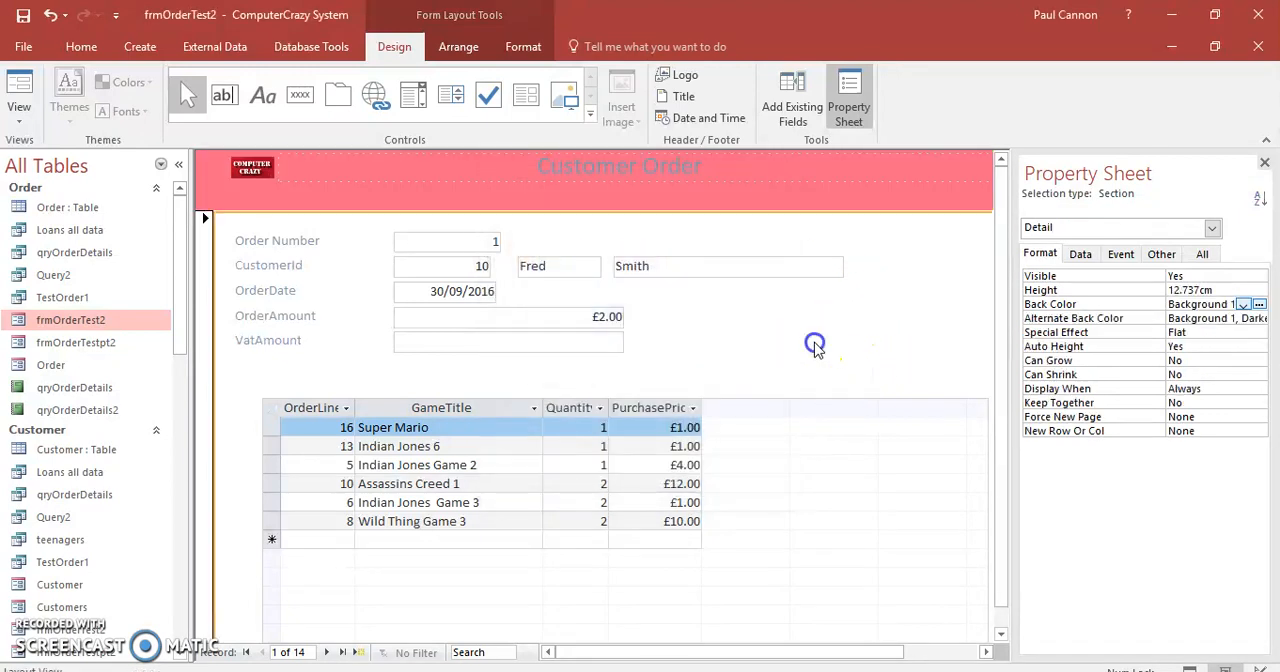
{"action": "left_click", "coordinate": [1263, 165]}
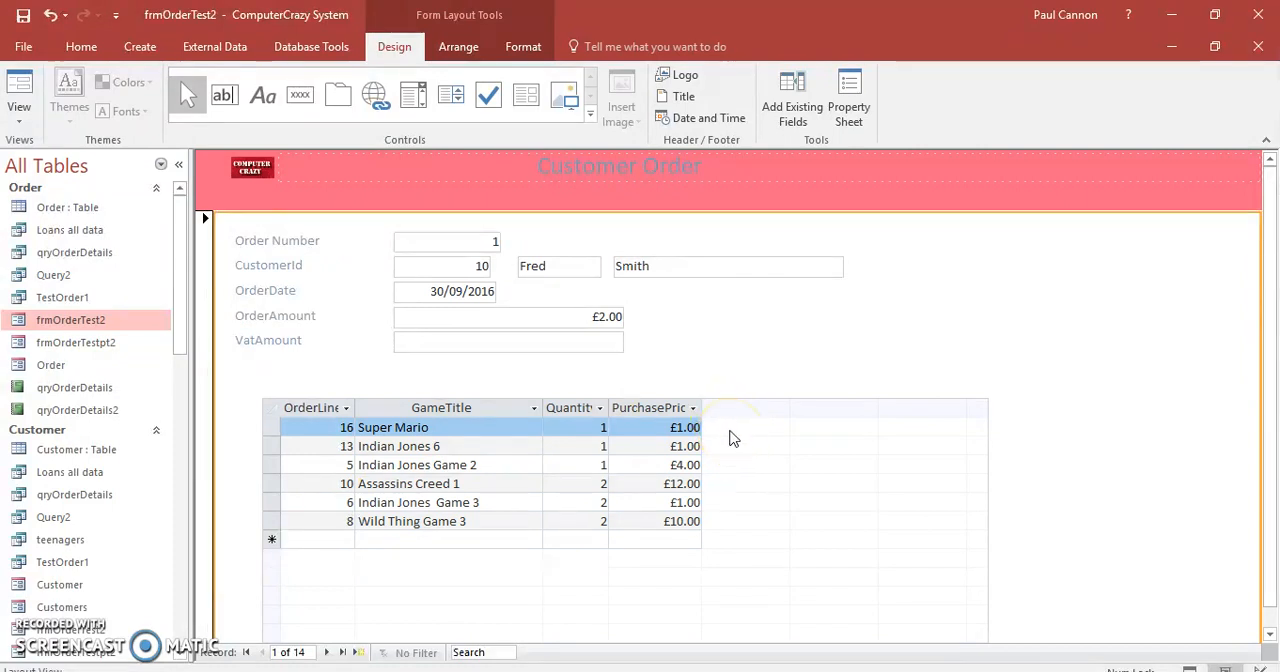
Switch frmOrderTest2 to Design View, saving the changes to both the main form and its order line subform.
{"action": "left_click", "coordinate": [20, 121]}
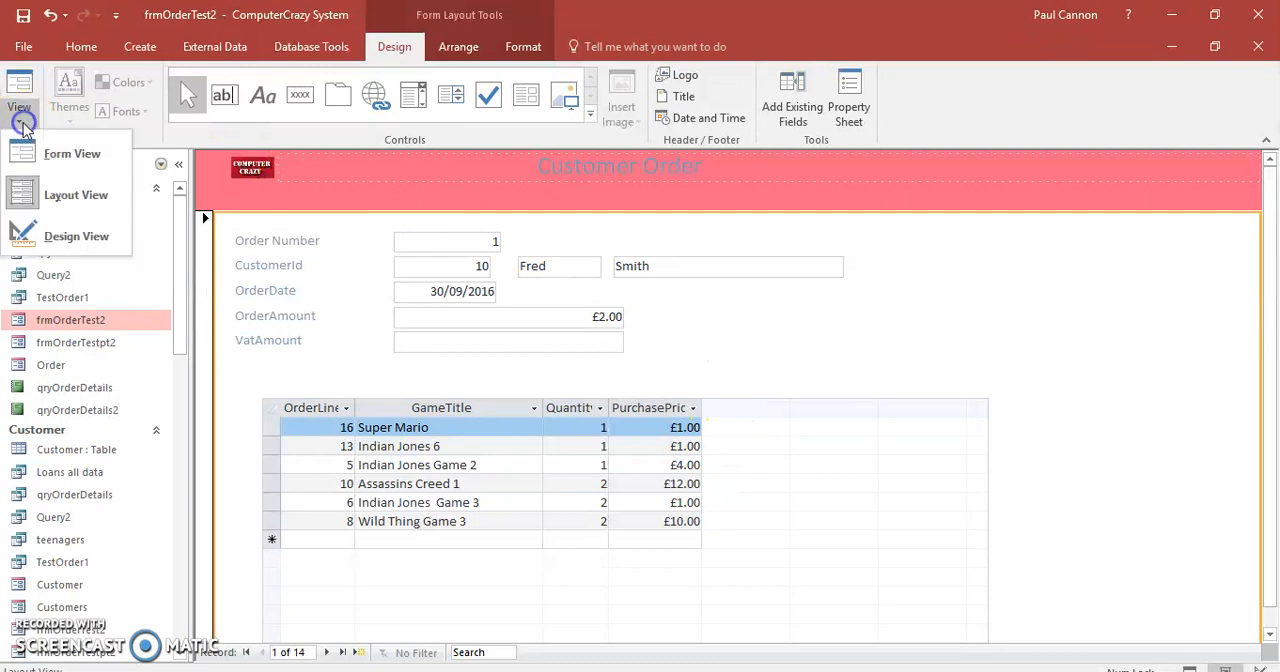
{"action": "left_click", "coordinate": [60, 237]}
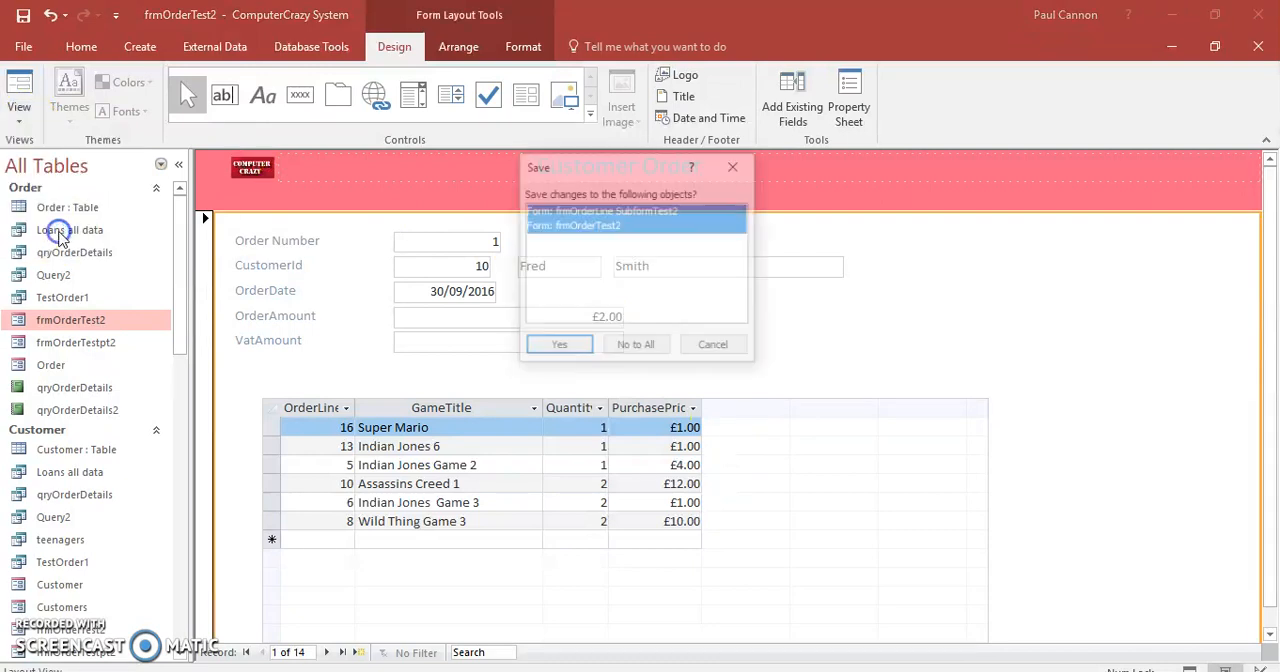
{"action": "left_click", "coordinate": [560, 347]}
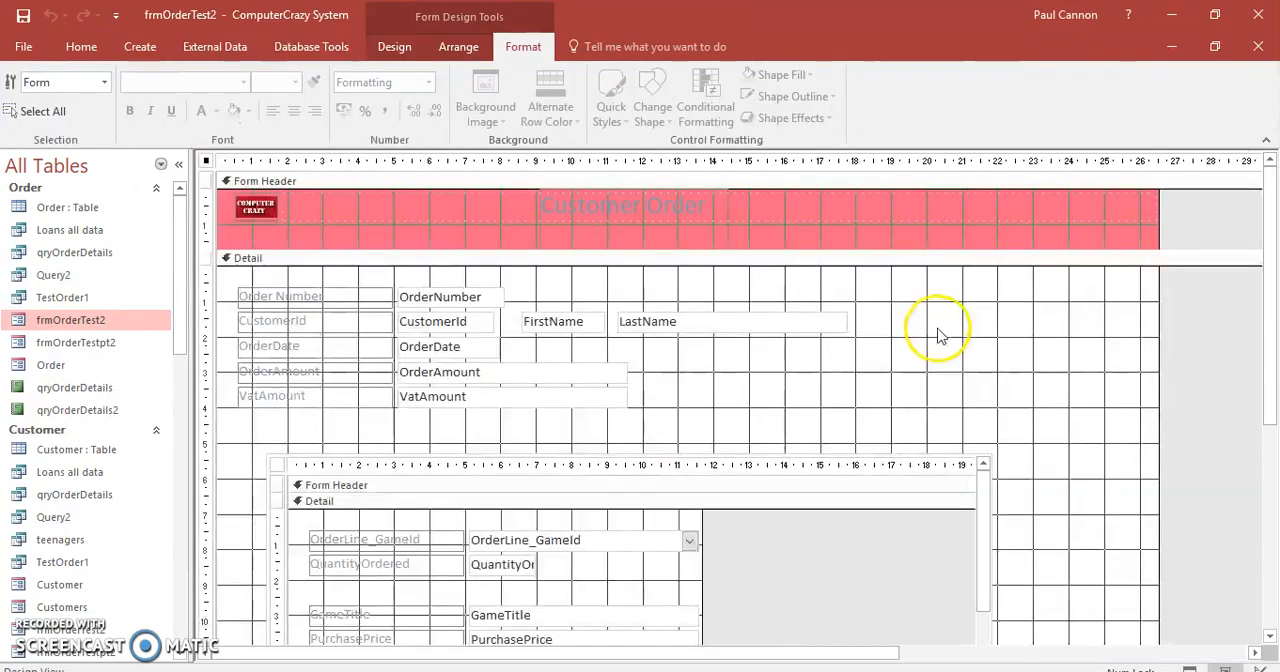
Add the ProducerName field from the related Producer table to the subform's Detail section, below PurchasePrice.
{"action": "scroll", "coordinate": [1058, 420], "scroll_direction": "down", "scroll_amount": 1}
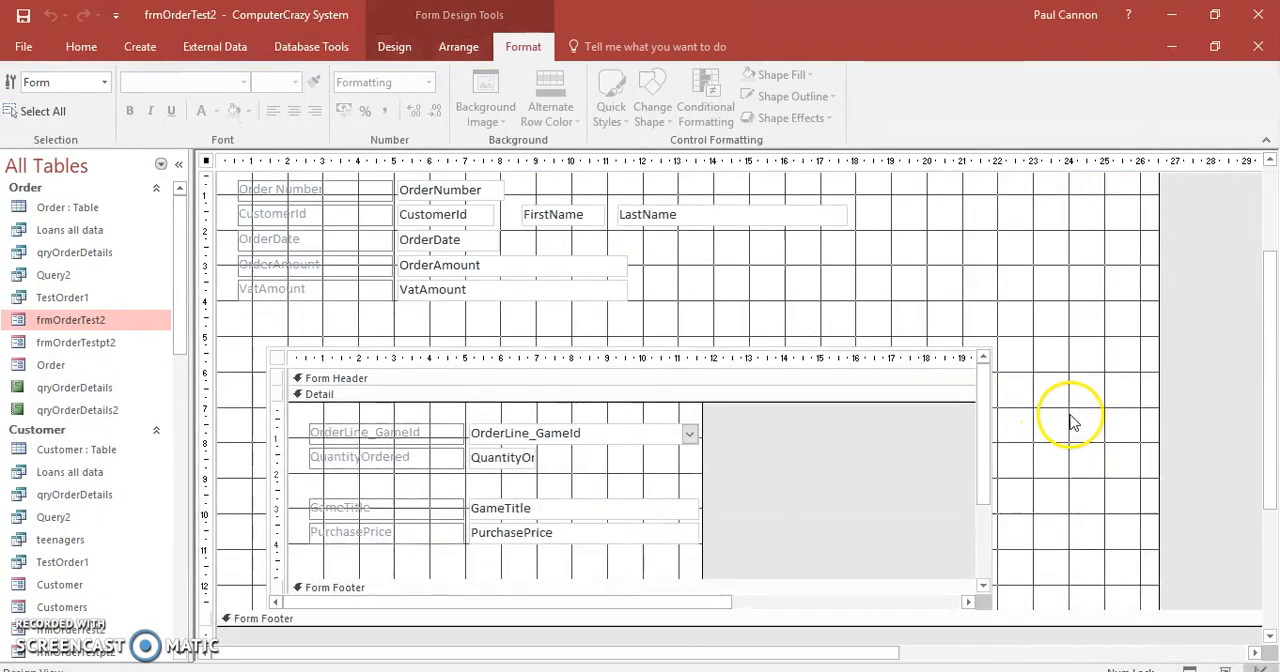
{"action": "scroll", "coordinate": [1058, 420], "scroll_direction": "down", "scroll_amount": 4}
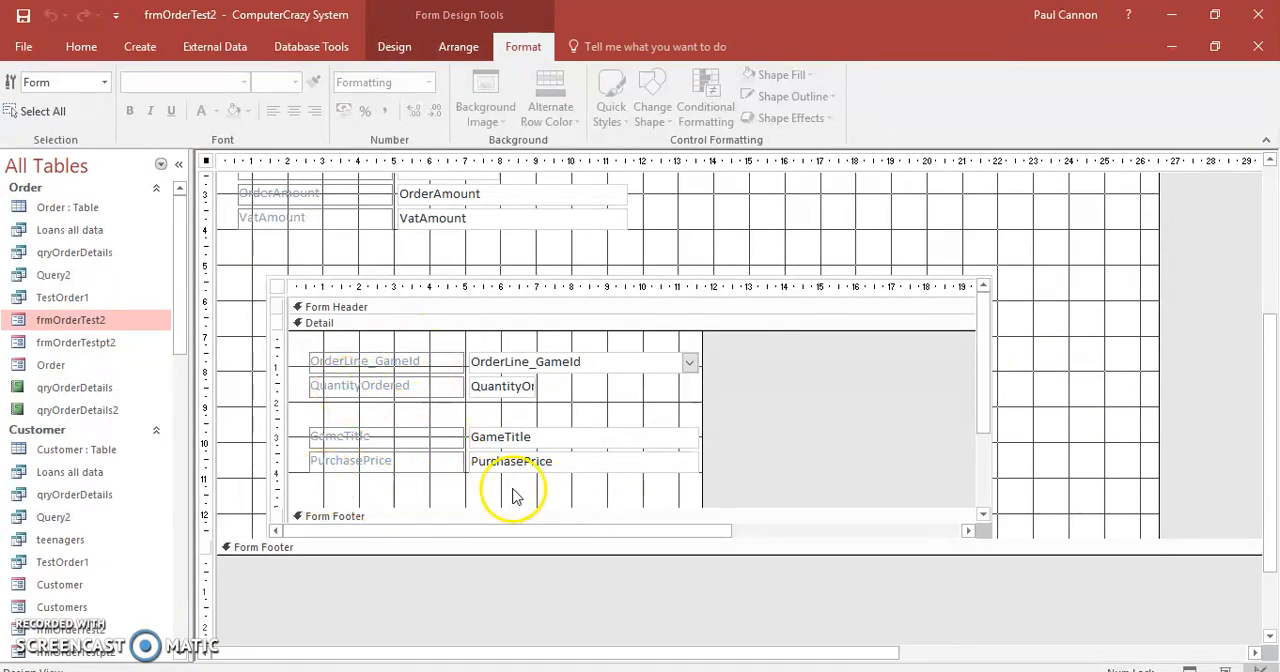
{"action": "left_click_drag", "start_coordinate": [1275, 402], "coordinate": [1270, 155]}
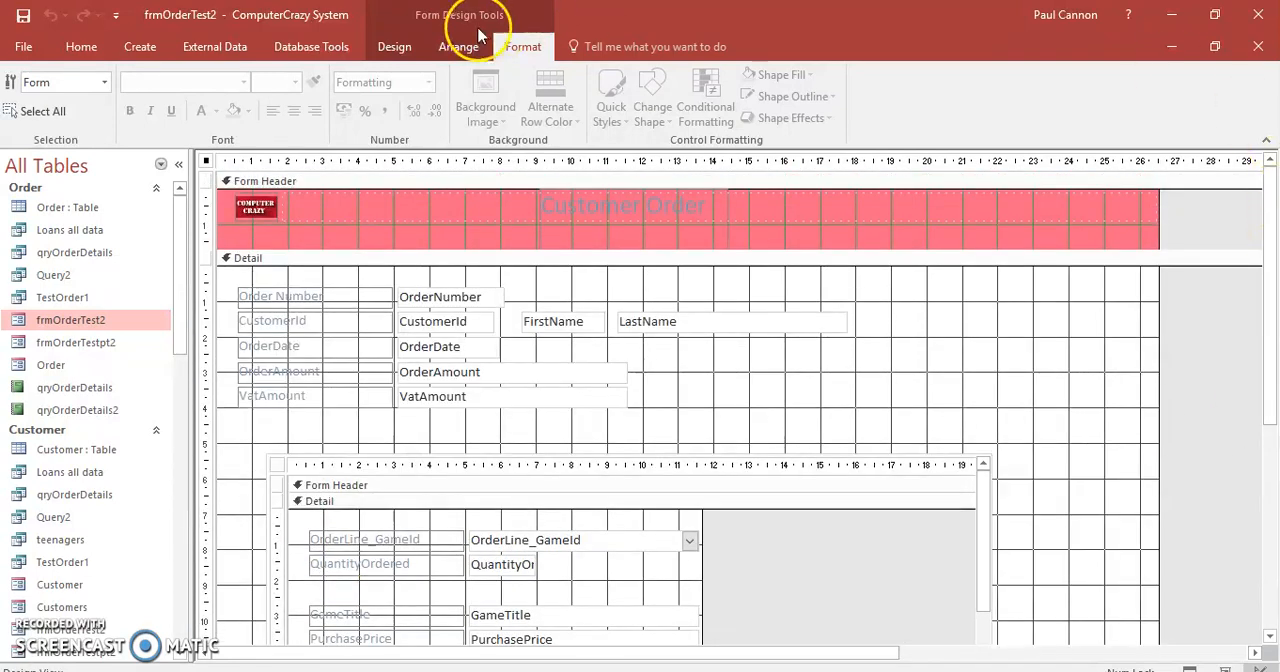
{"action": "left_click", "coordinate": [392, 47]}
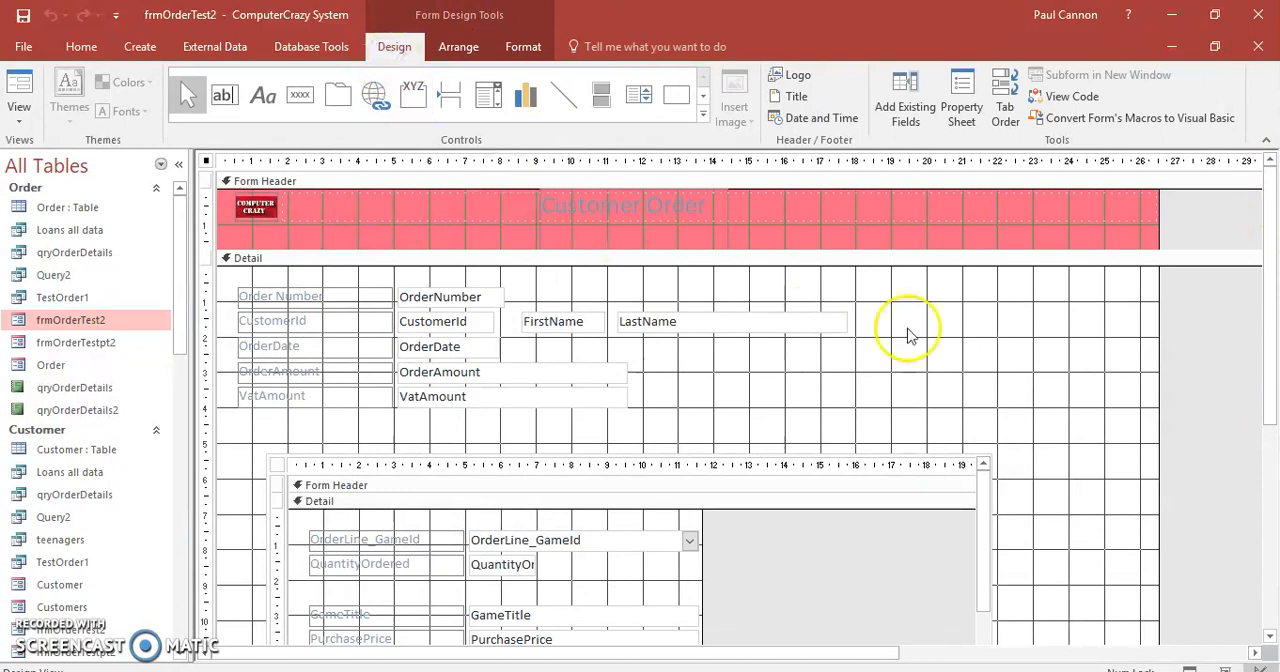
{"action": "left_click_drag", "start_coordinate": [1272, 352], "coordinate": [1271, 380]}
{"action": "left_click", "coordinate": [276, 412]}
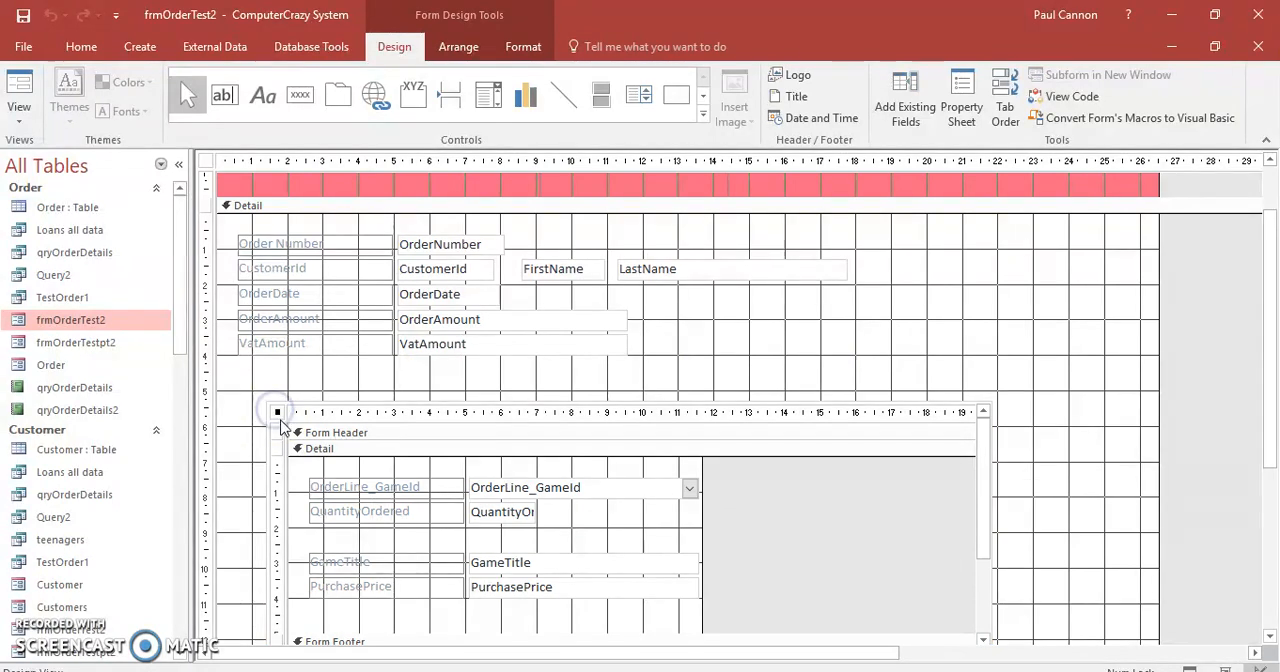
{"action": "left_click_drag", "start_coordinate": [1268, 349], "coordinate": [1270, 407]}
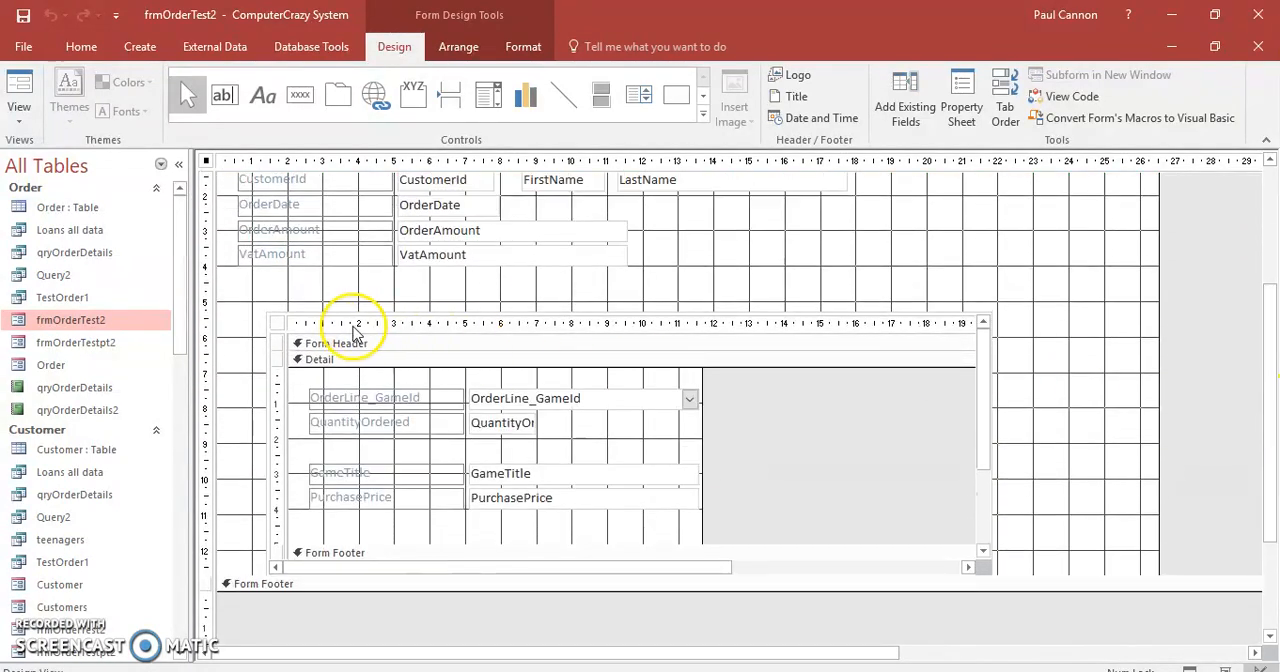
{"action": "left_click", "coordinate": [279, 328]}
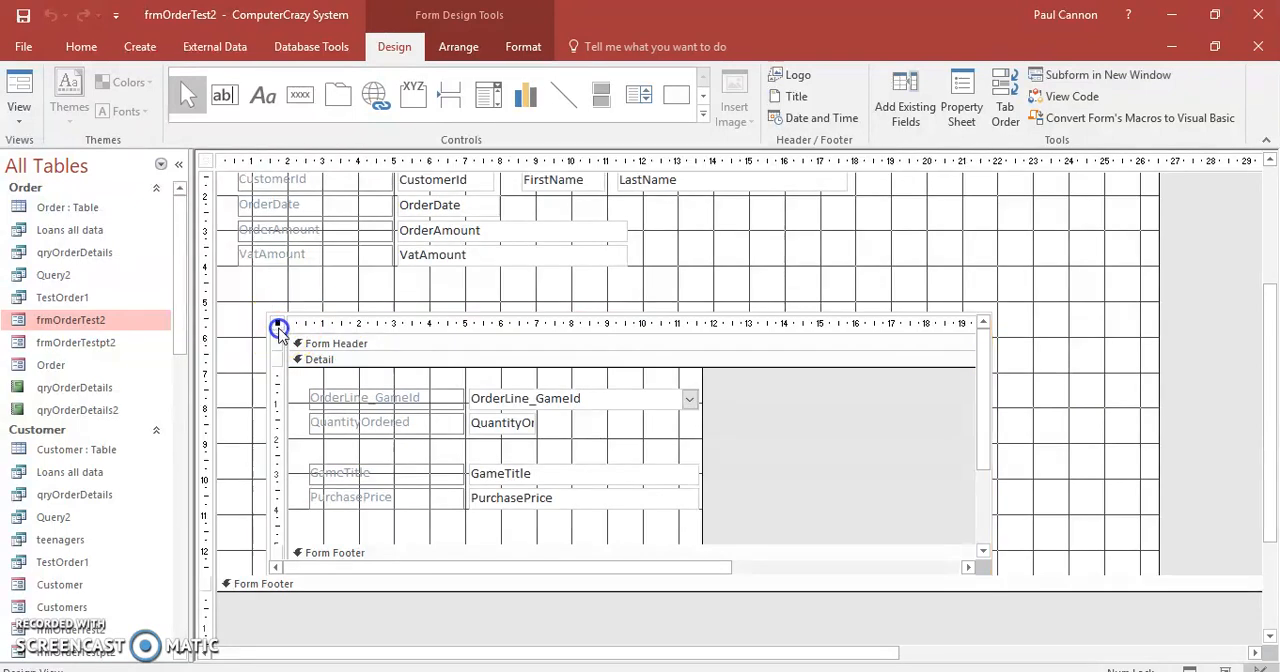
{"action": "left_click", "coordinate": [908, 100]}
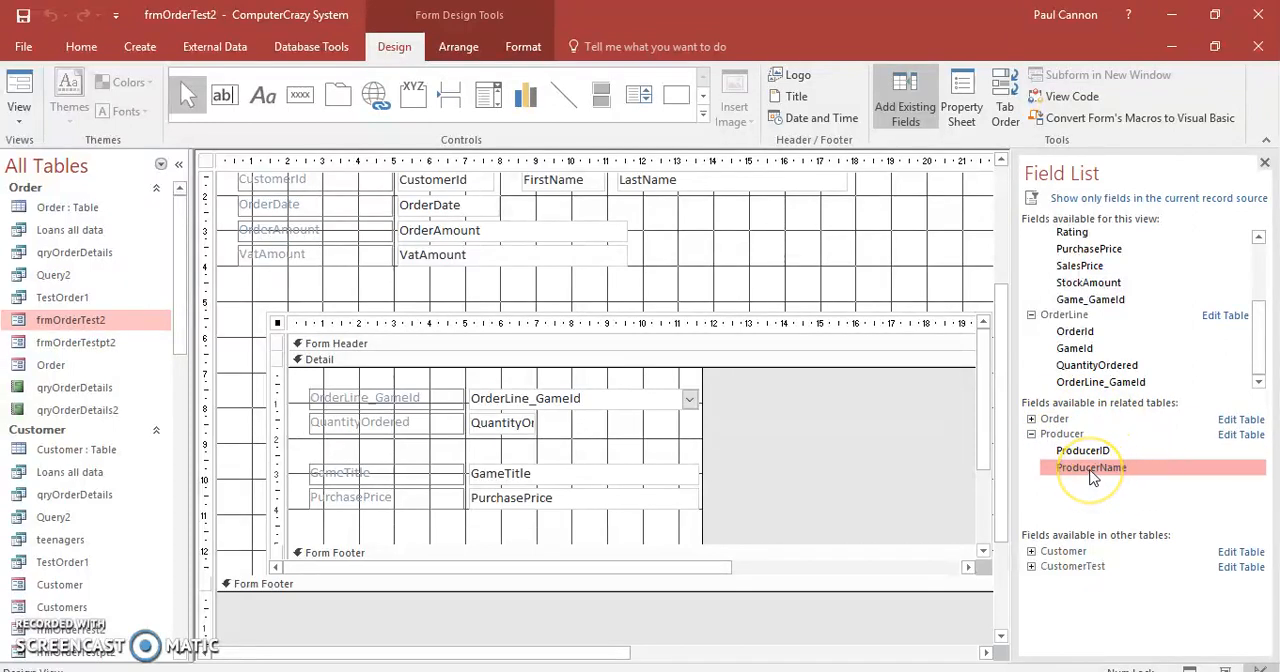
{"action": "left_click_drag", "start_coordinate": [1103, 470], "coordinate": [455, 535]}
Extend the subform's Detail section and line up the ProducerName label and text box under the PurchasePrice controls, narrowing the label, then close the Field List.
{"action": "left_click_drag", "start_coordinate": [350, 535], "coordinate": [349, 531]}
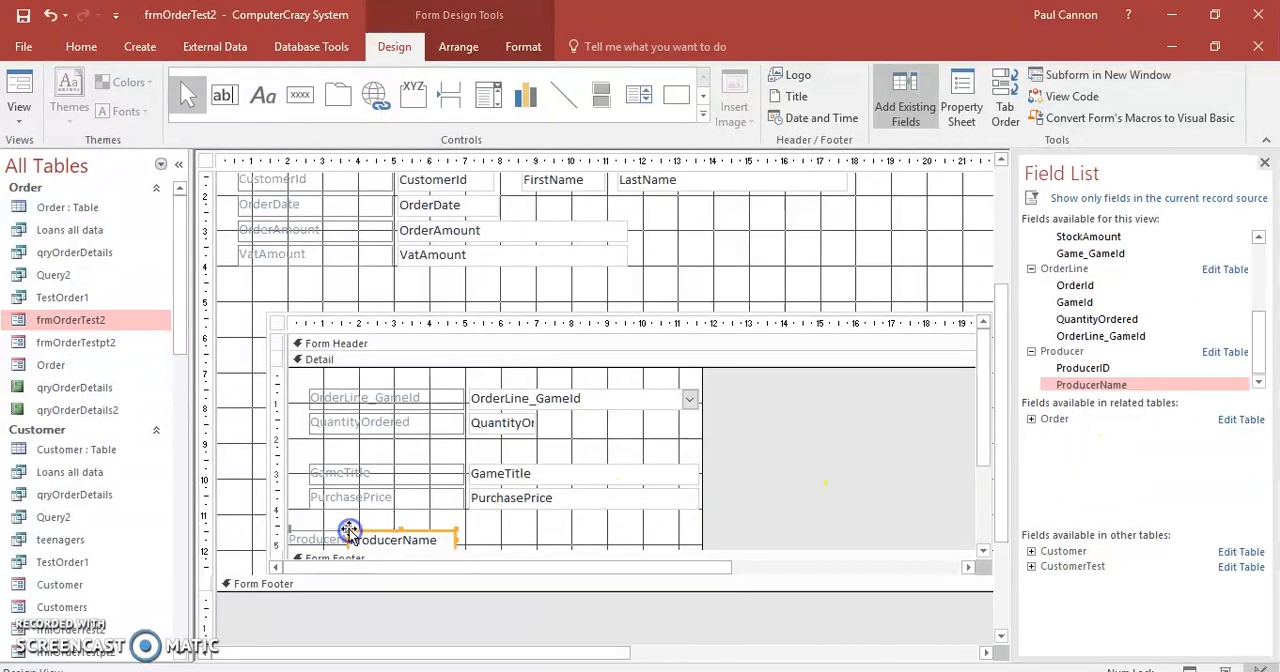
{"action": "left_click_drag", "start_coordinate": [988, 425], "coordinate": [984, 459]}
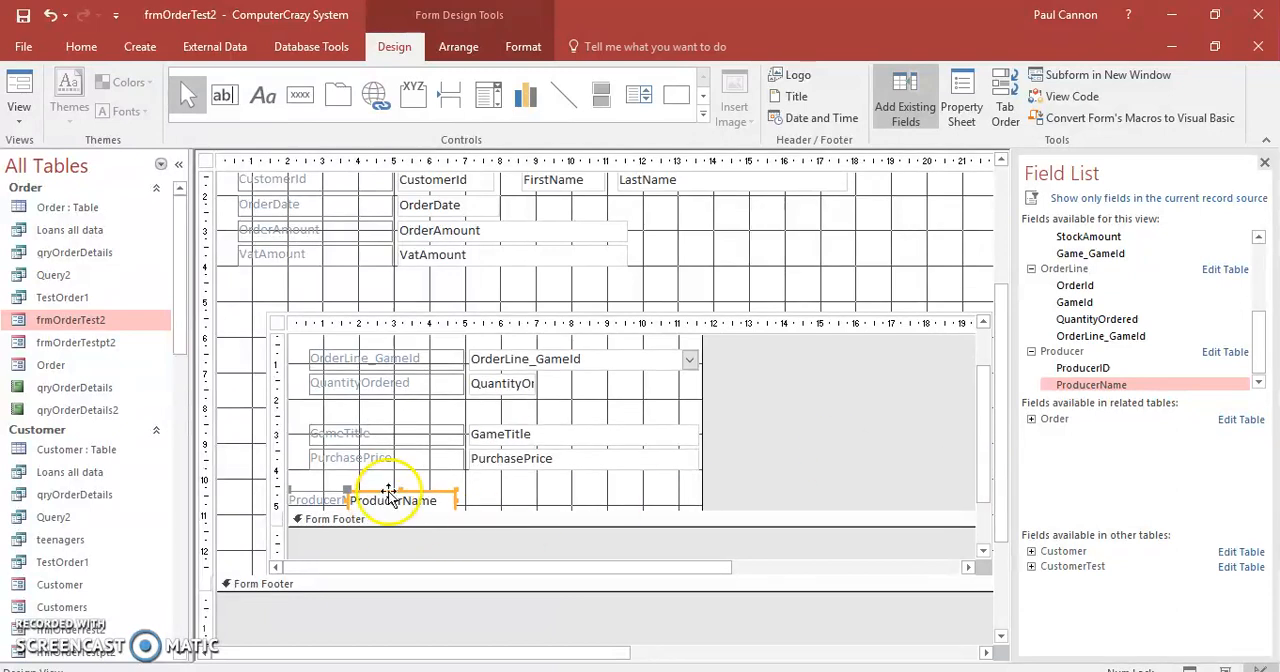
{"action": "left_click_drag", "start_coordinate": [569, 512], "coordinate": [571, 538]}
{"action": "left_click_drag", "start_coordinate": [436, 493], "coordinate": [571, 488]}
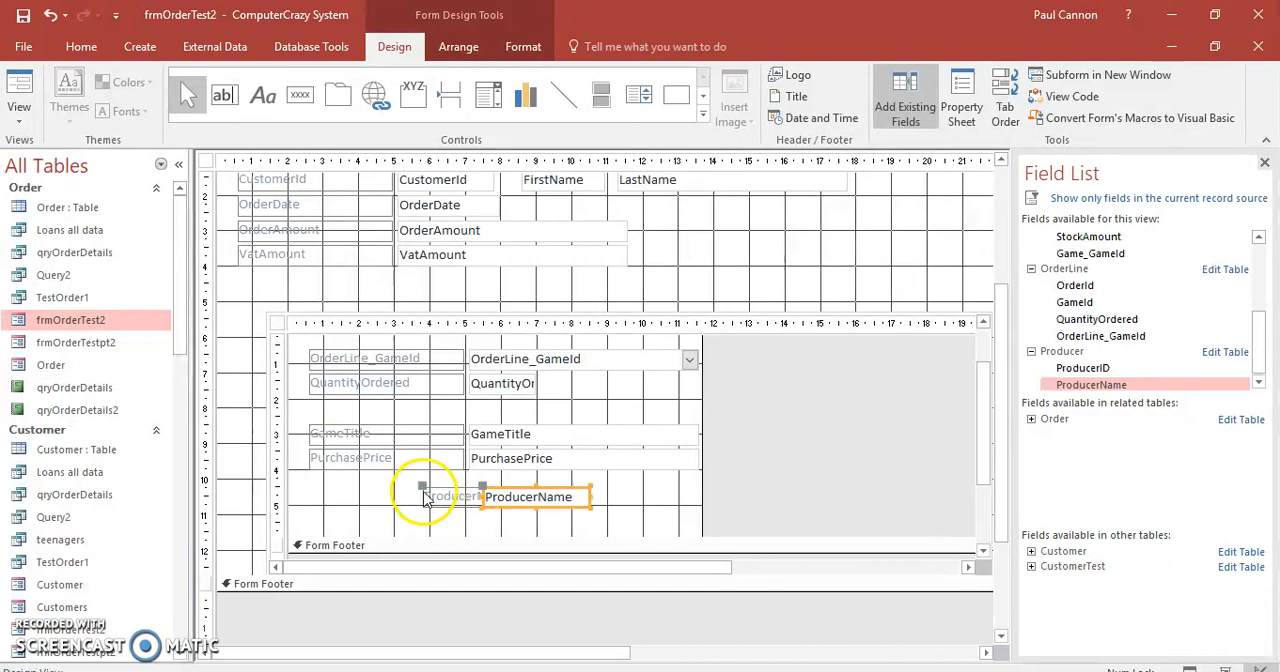
{"action": "left_click_drag", "start_coordinate": [423, 491], "coordinate": [311, 486]}
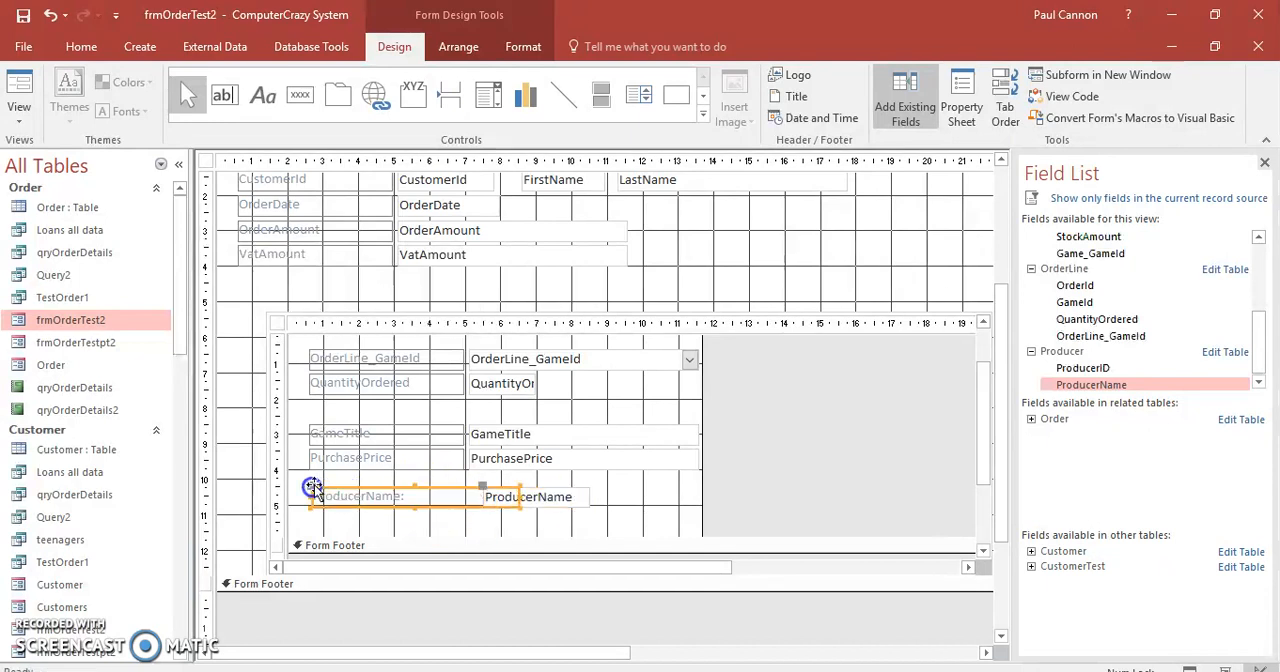
{"action": "left_click_drag", "start_coordinate": [521, 496], "coordinate": [461, 497]}
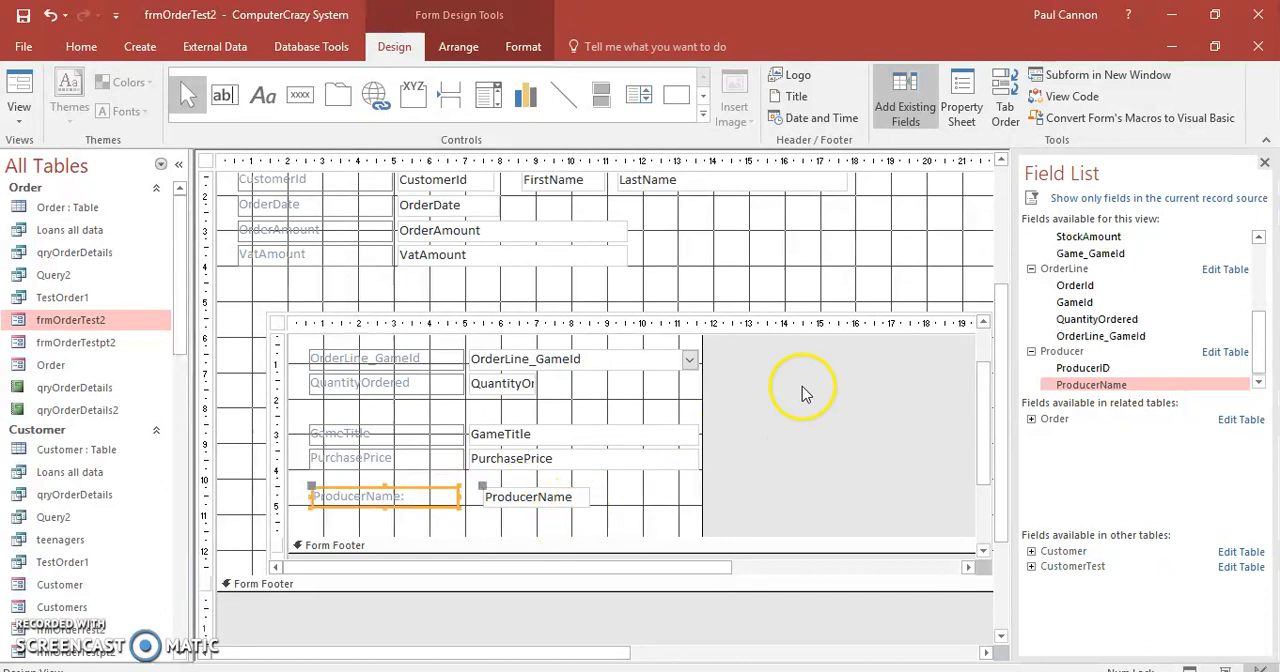
{"action": "mouse_move", "coordinate": [982, 460]}
{"action": "left_mouse_down"}
{"action": "mouse_move", "coordinate": [977, 403]}
{"action": "mouse_move", "coordinate": [985, 443]}
{"action": "left_mouse_up"}
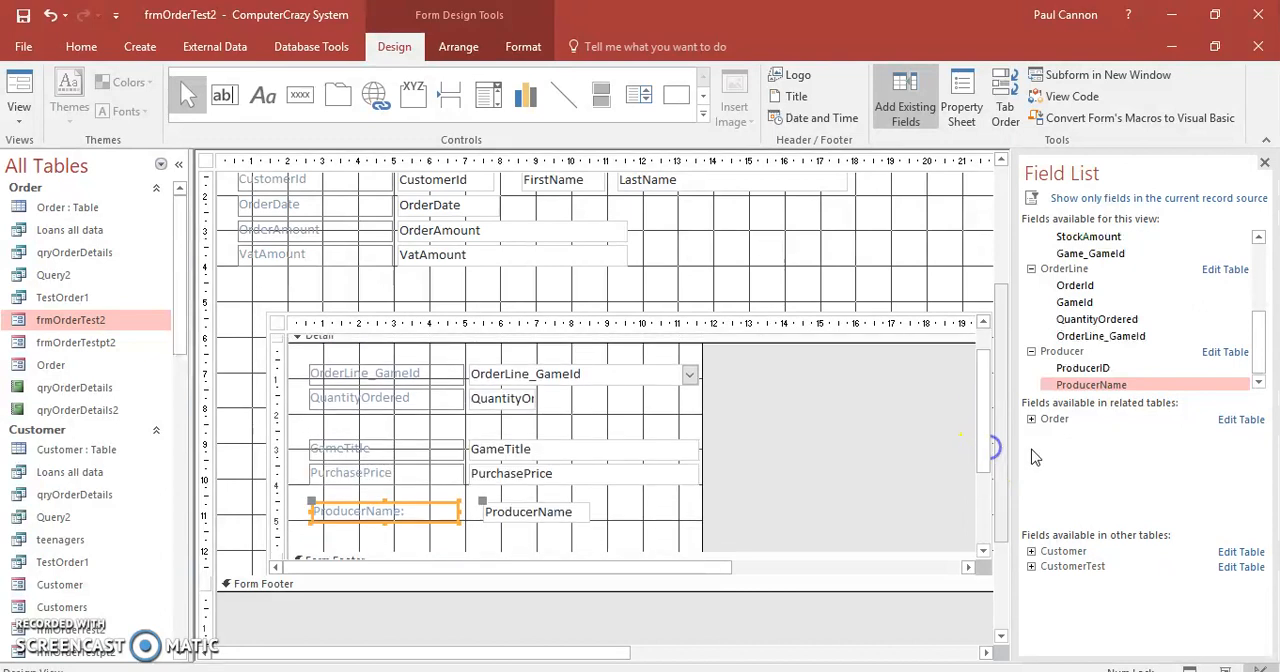
{"action": "left_click", "coordinate": [1266, 163]}
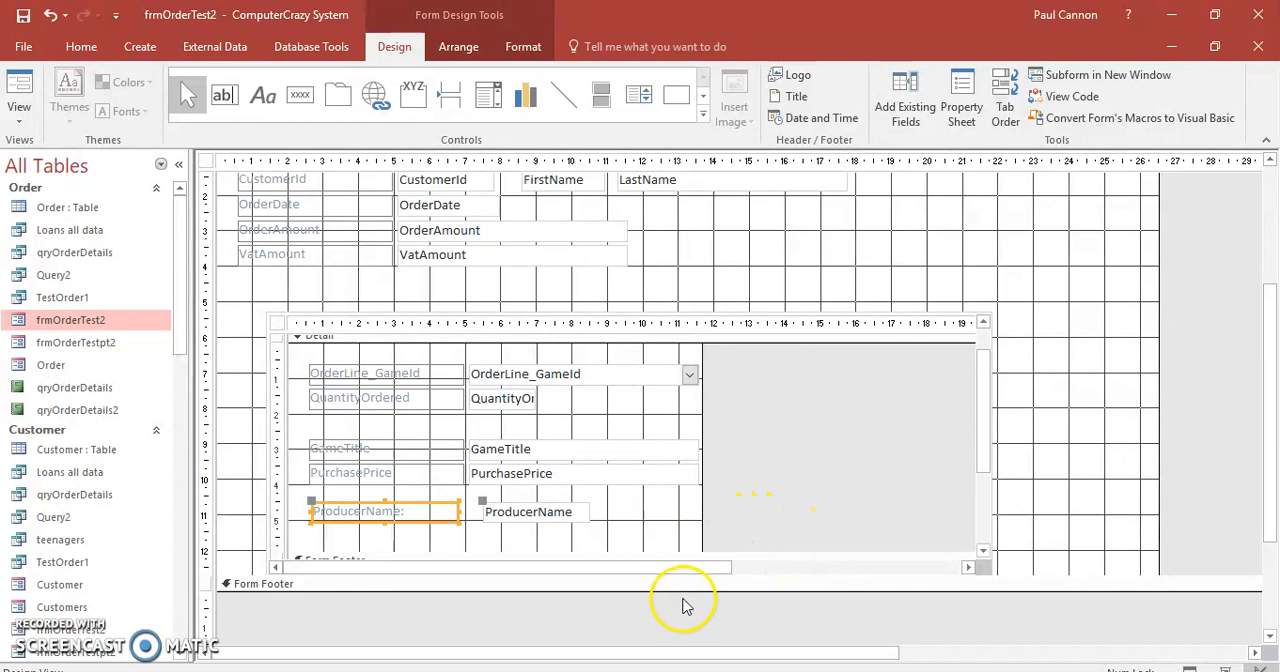
Extend the main form's Form Footer section to about 1.7 cm high.
{"action": "mouse_move", "coordinate": [1274, 358]}
{"action": "left_mouse_down"}
{"action": "mouse_move", "coordinate": [1271, 397]}
{"action": "mouse_move", "coordinate": [1266, 286]}
{"action": "mouse_move", "coordinate": [1266, 363]}
{"action": "left_mouse_up"}
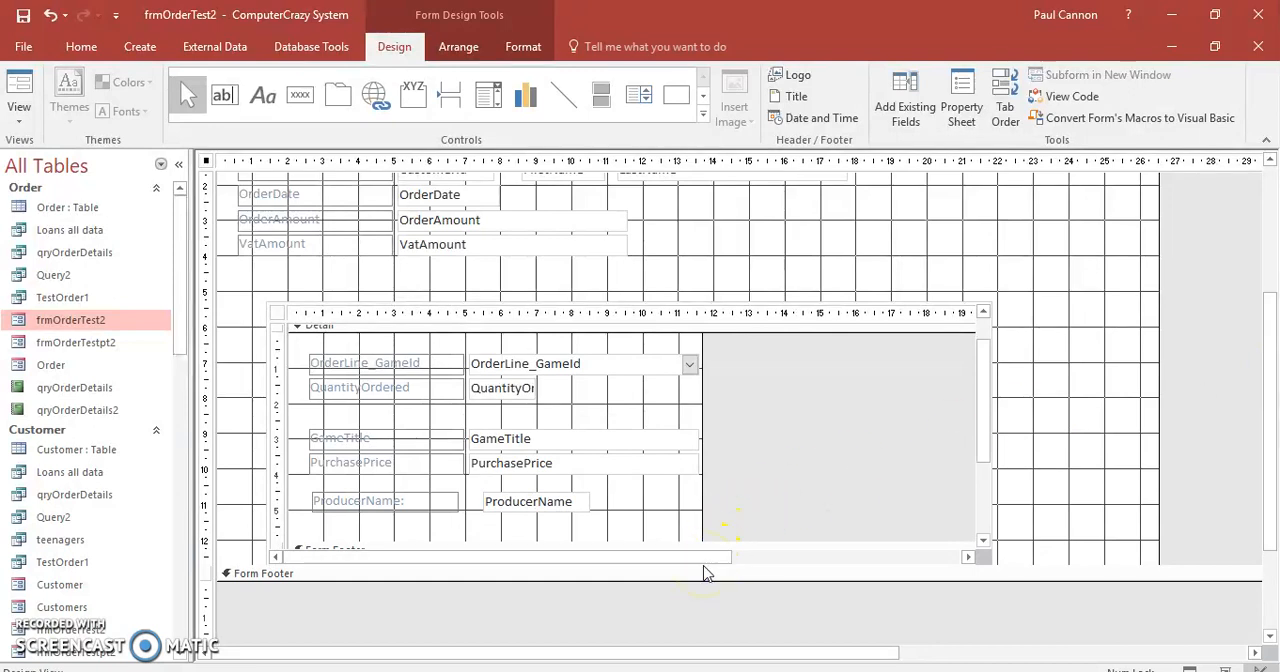
{"action": "left_click_drag", "start_coordinate": [703, 580], "coordinate": [709, 642]}
{"action": "left_click_drag", "start_coordinate": [1265, 428], "coordinate": [1266, 340]}
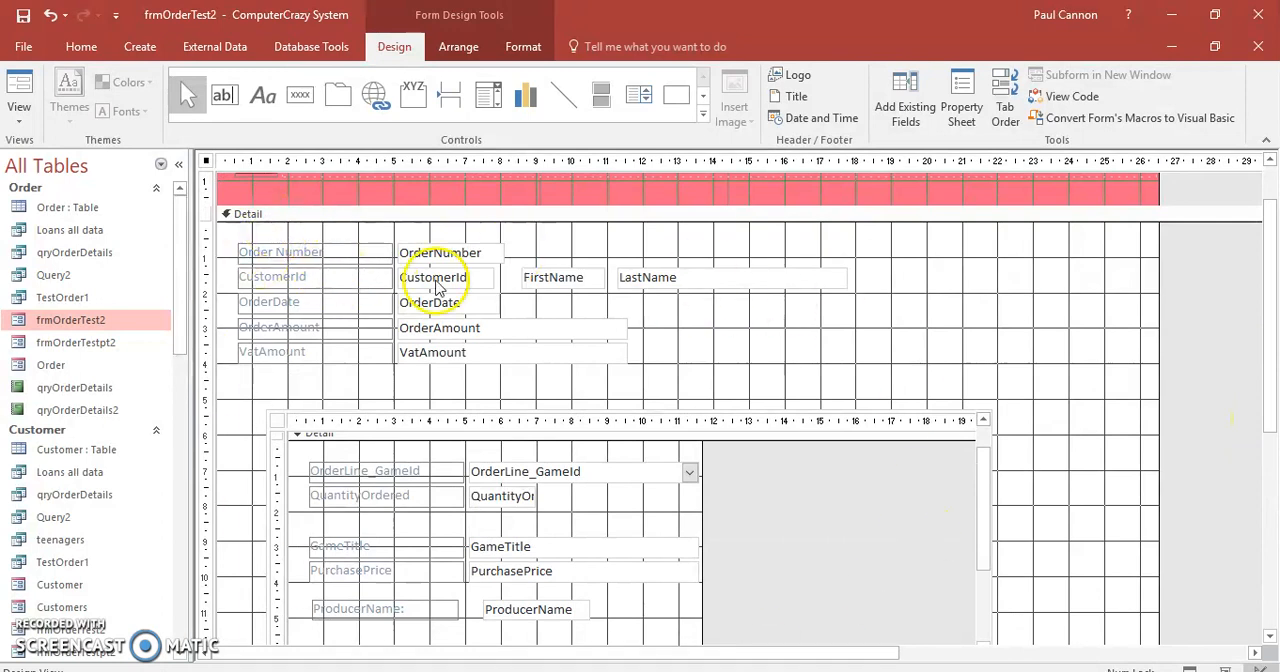
{"action": "left_click_drag", "start_coordinate": [1275, 322], "coordinate": [1270, 280]}
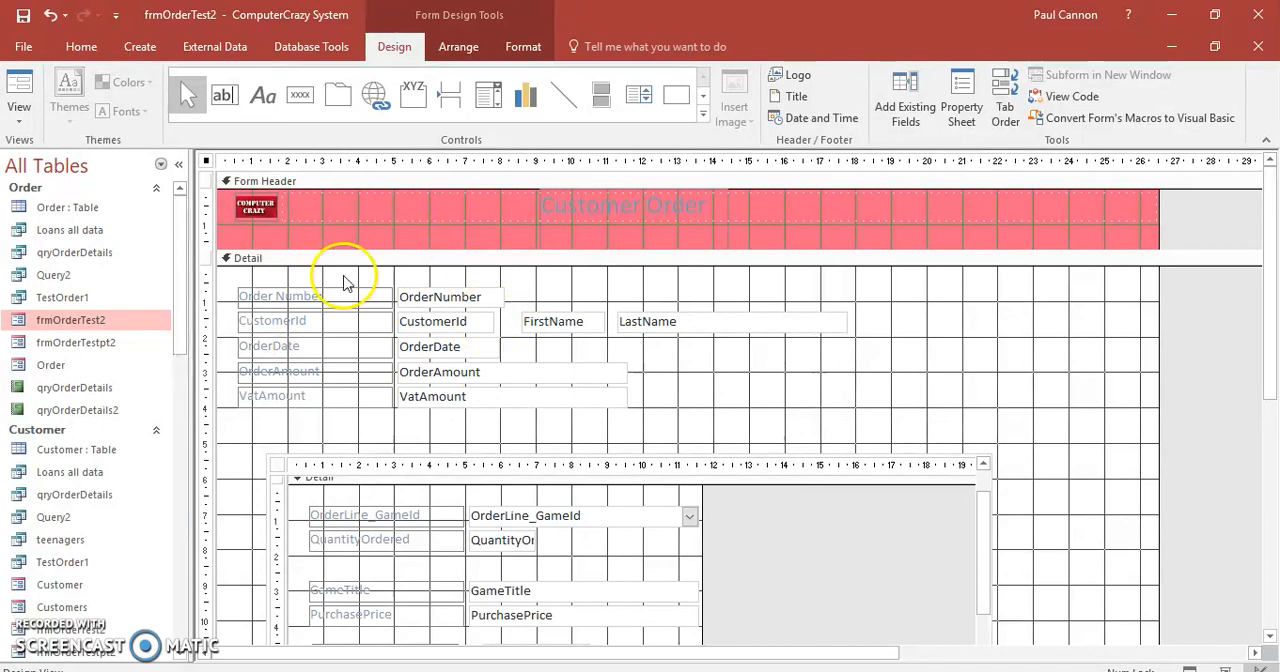
Add a Go To Next Record command button with the Go To Next picture to the form footer, and widen it slightly.
{"action": "left_click_drag", "start_coordinate": [1266, 314], "coordinate": [1272, 455]}
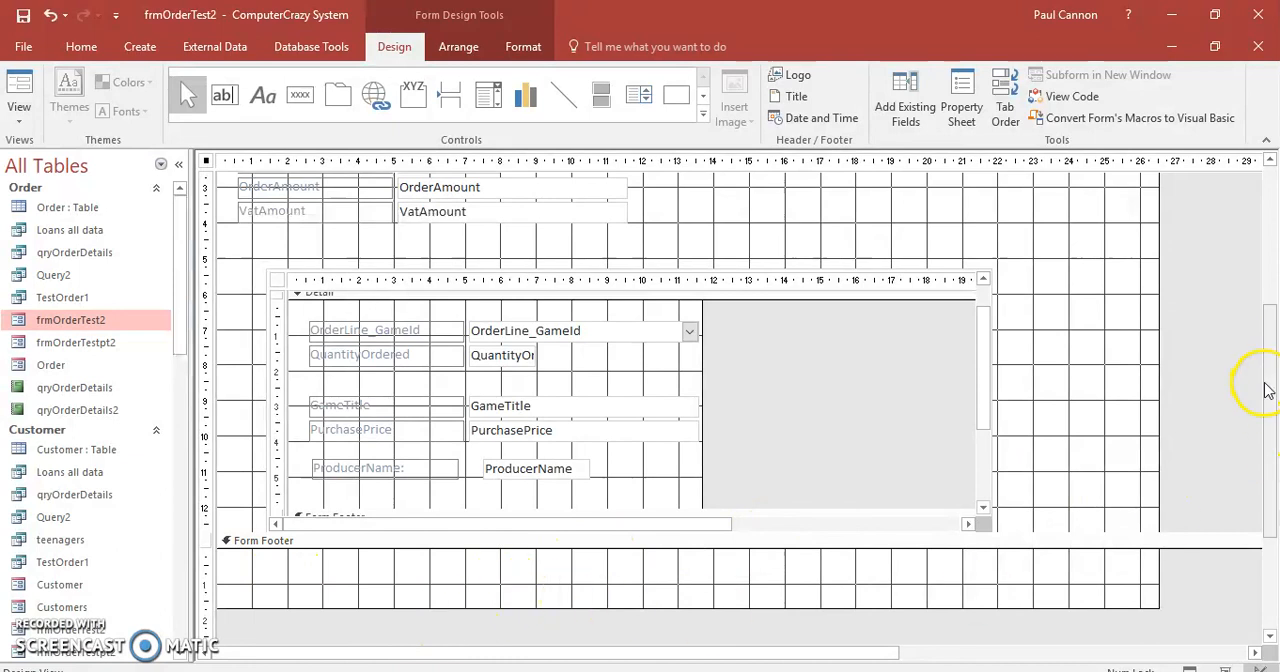
{"action": "left_click", "coordinate": [300, 95]}
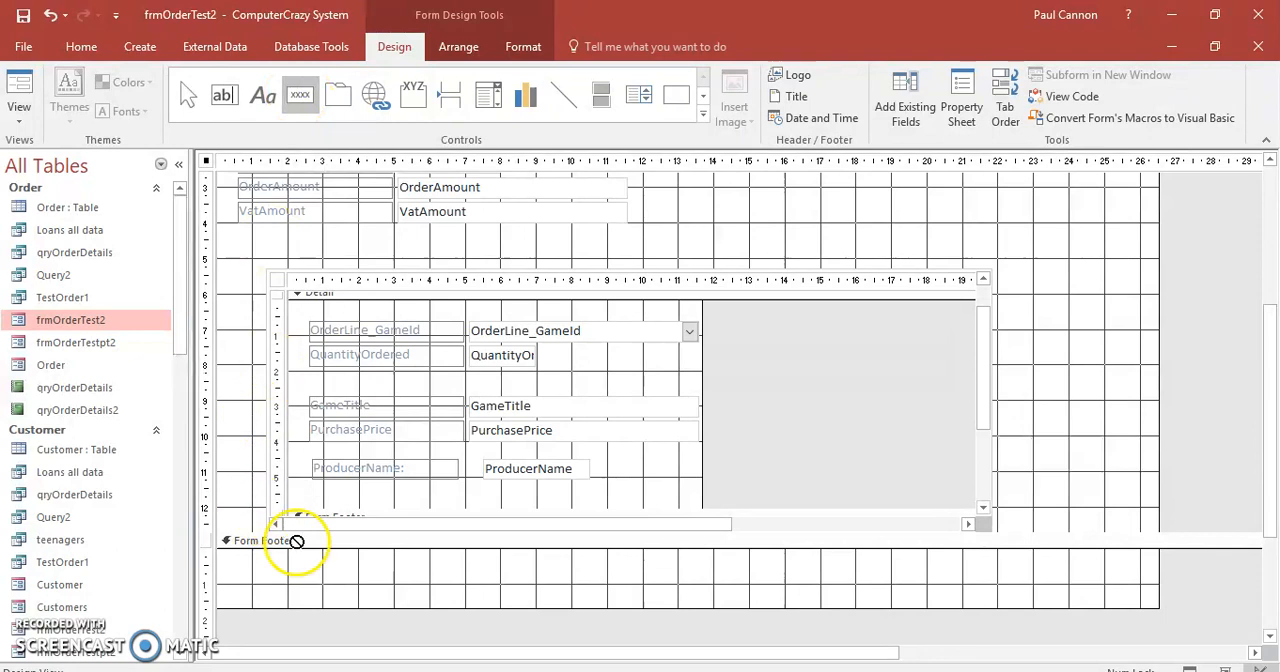
{"action": "left_click_drag", "start_coordinate": [302, 567], "coordinate": [384, 596]}
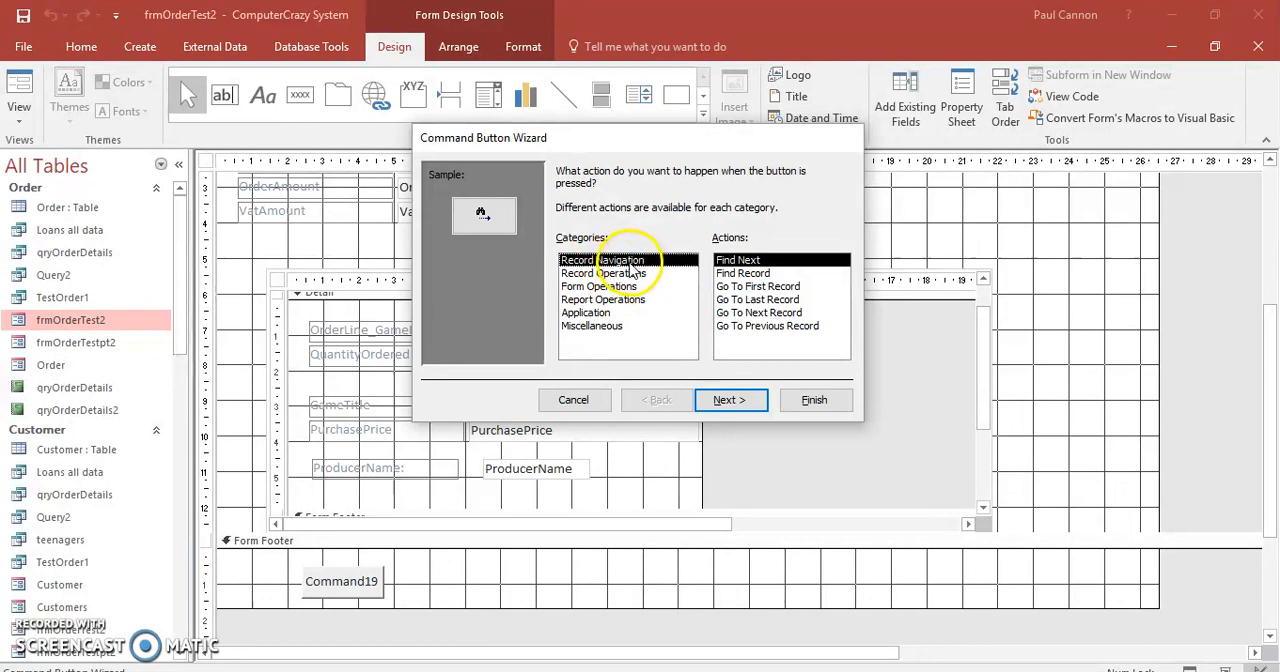
{"action": "left_click", "coordinate": [752, 312]}
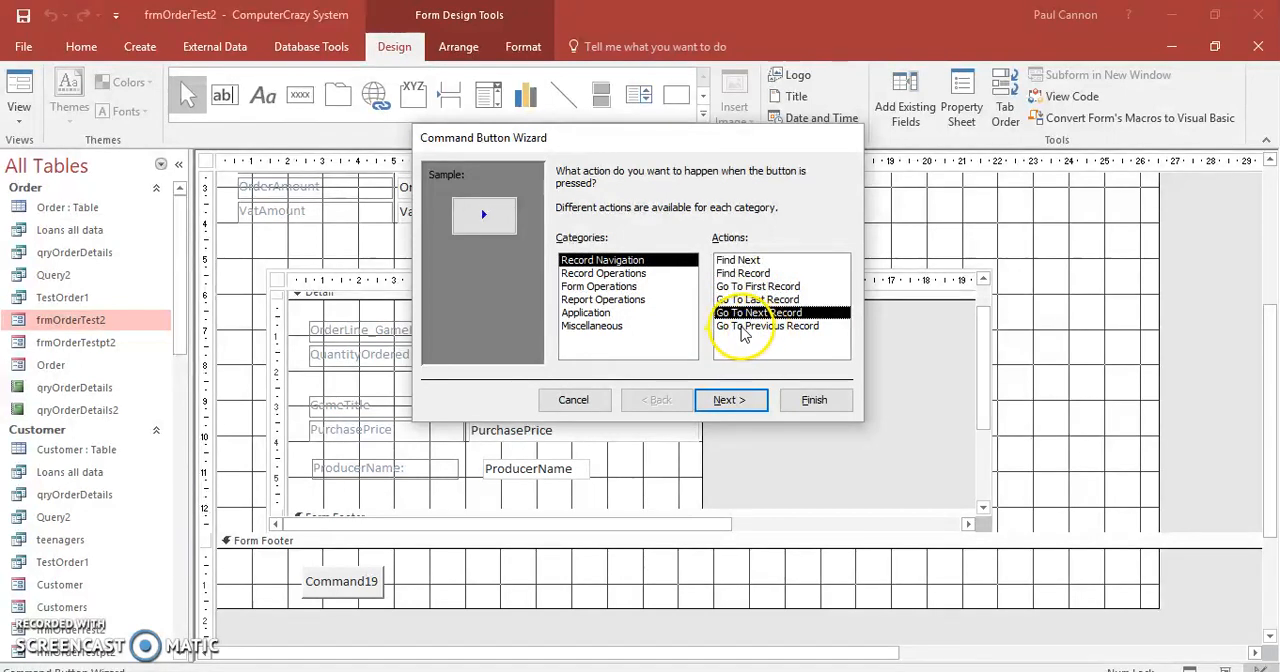
{"action": "left_click", "coordinate": [731, 401]}
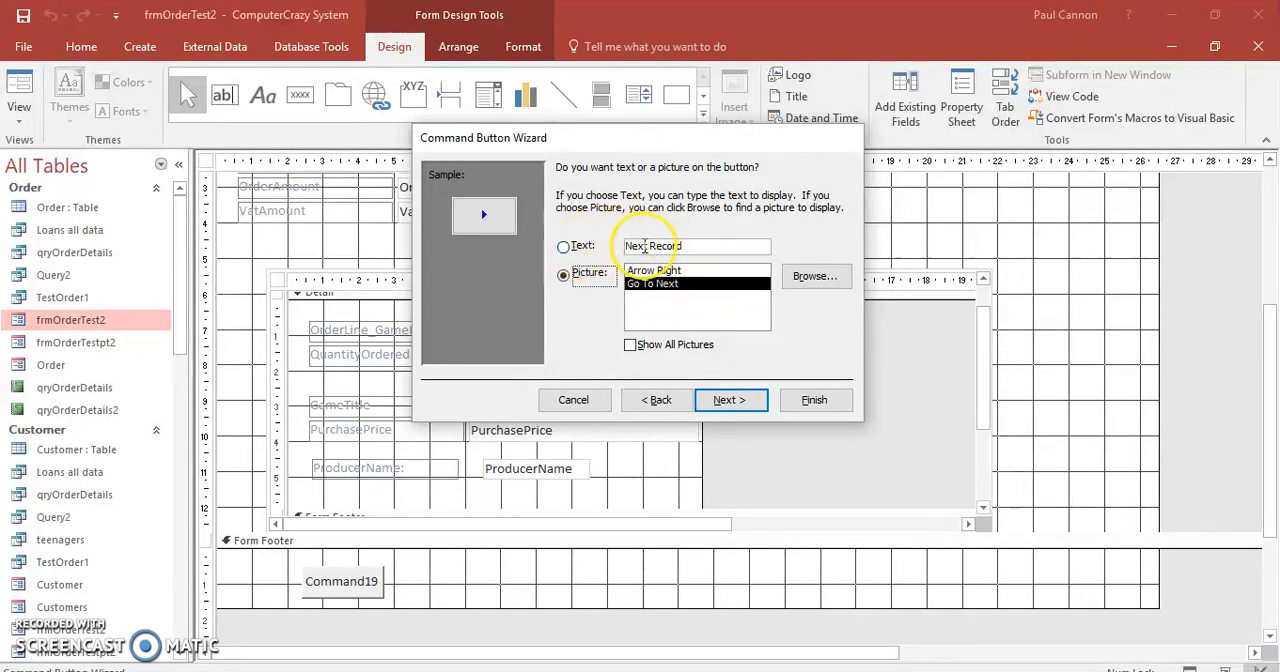
{"action": "left_click", "coordinate": [725, 401]}
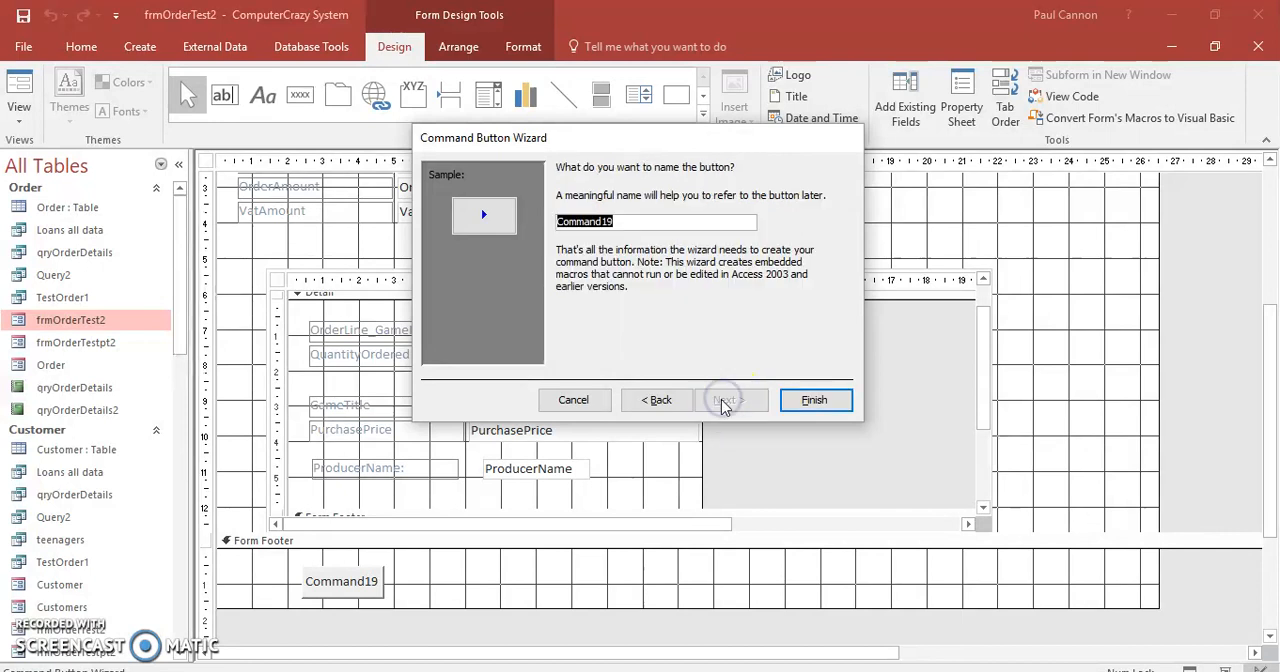
{"action": "left_click", "coordinate": [812, 399]}
{"action": "left_click_drag", "start_coordinate": [334, 582], "coordinate": [352, 583]}
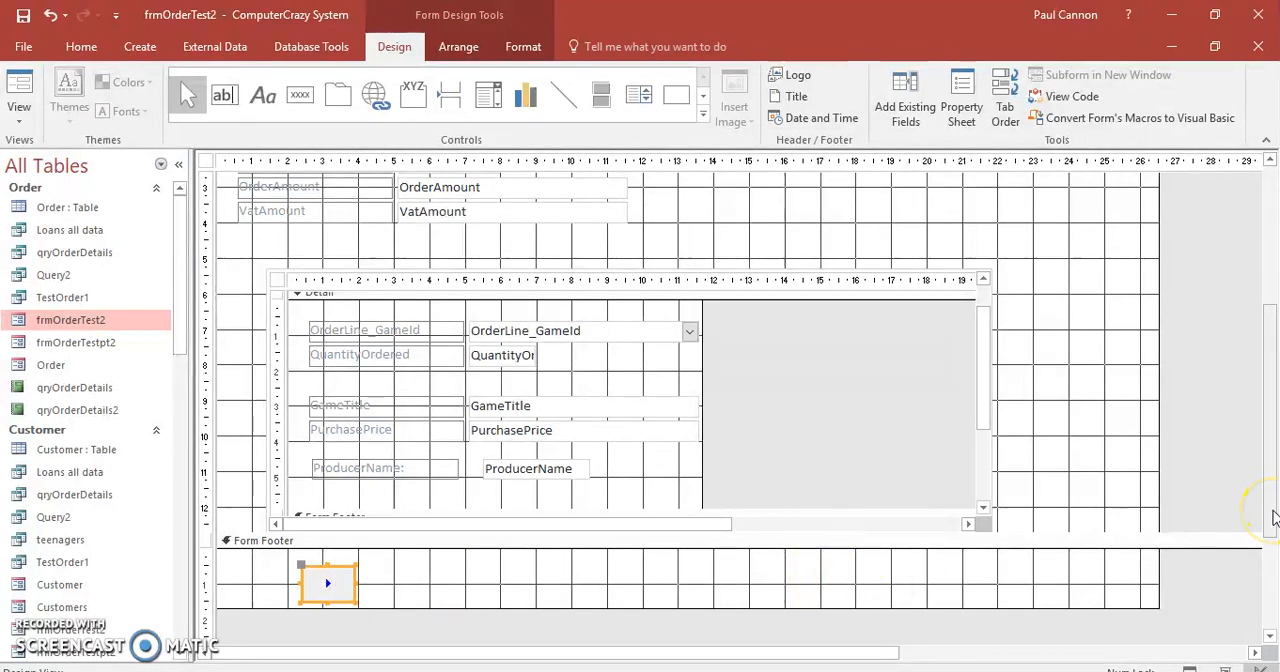
Draw a command button in the main form's Detail section, beyond the OrderAmount field, with the Open Form action targeting the Customer form.
{"action": "left_click_drag", "start_coordinate": [1272, 522], "coordinate": [1274, 404]}
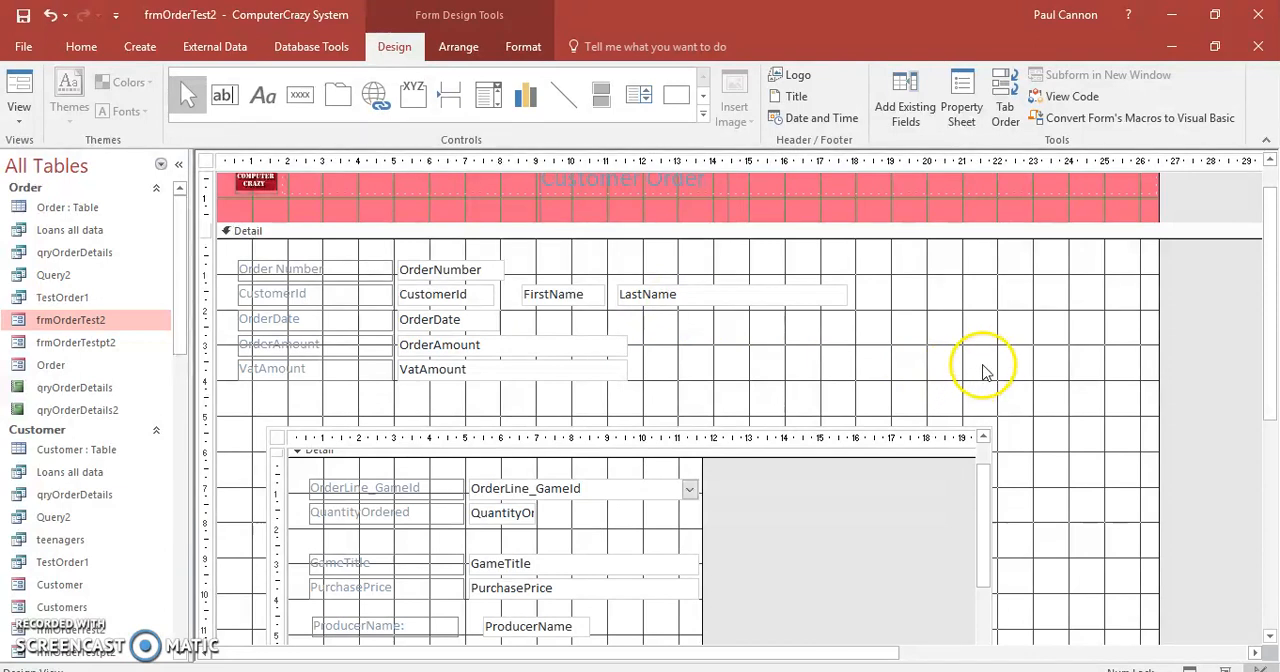
{"action": "left_click", "coordinate": [300, 100]}
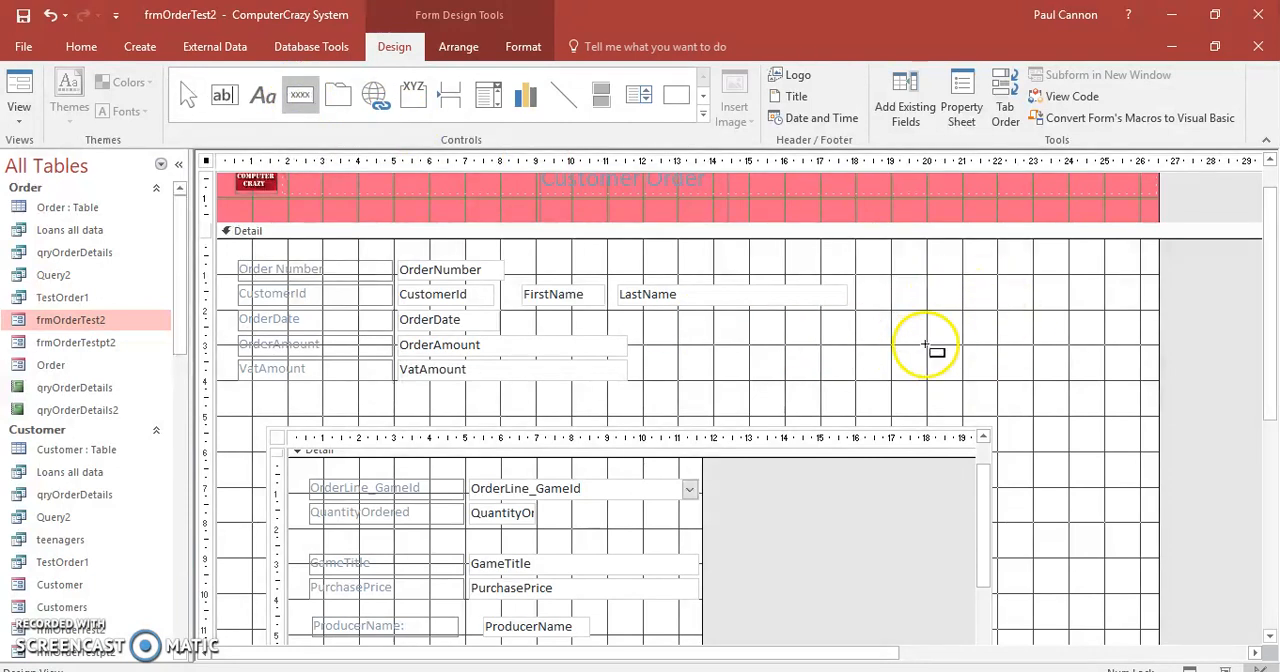
{"action": "left_click_drag", "start_coordinate": [860, 331], "coordinate": [963, 383]}
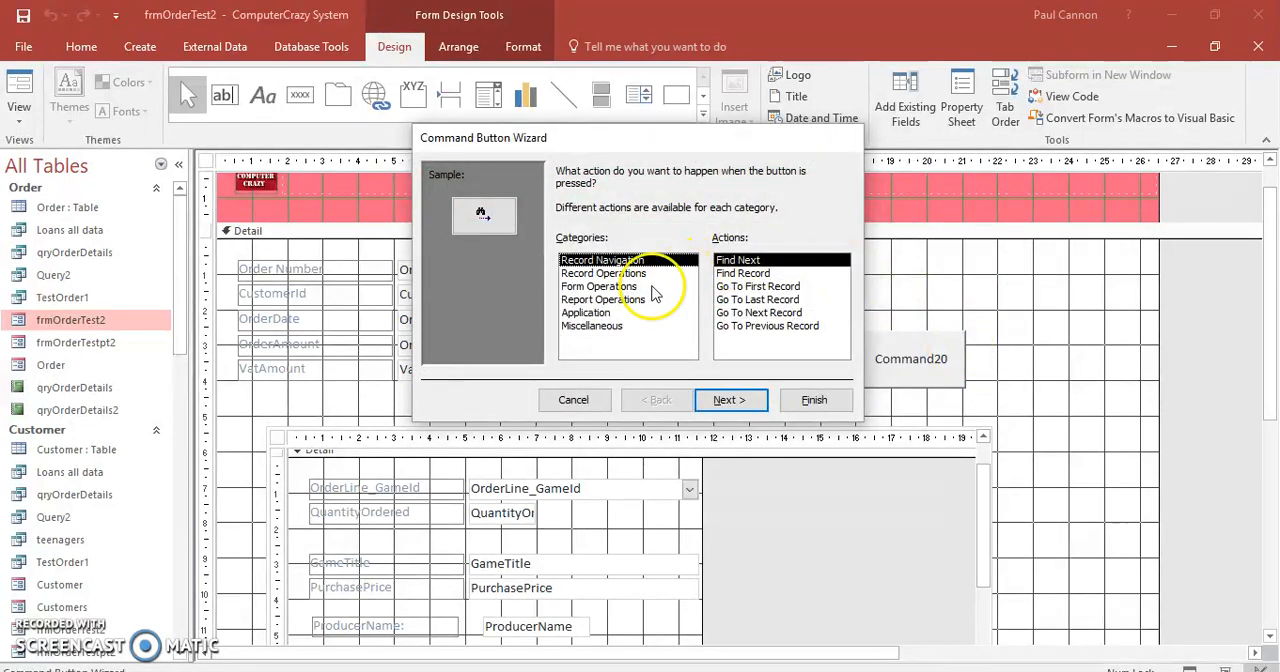
{"action": "left_click", "coordinate": [573, 287]}
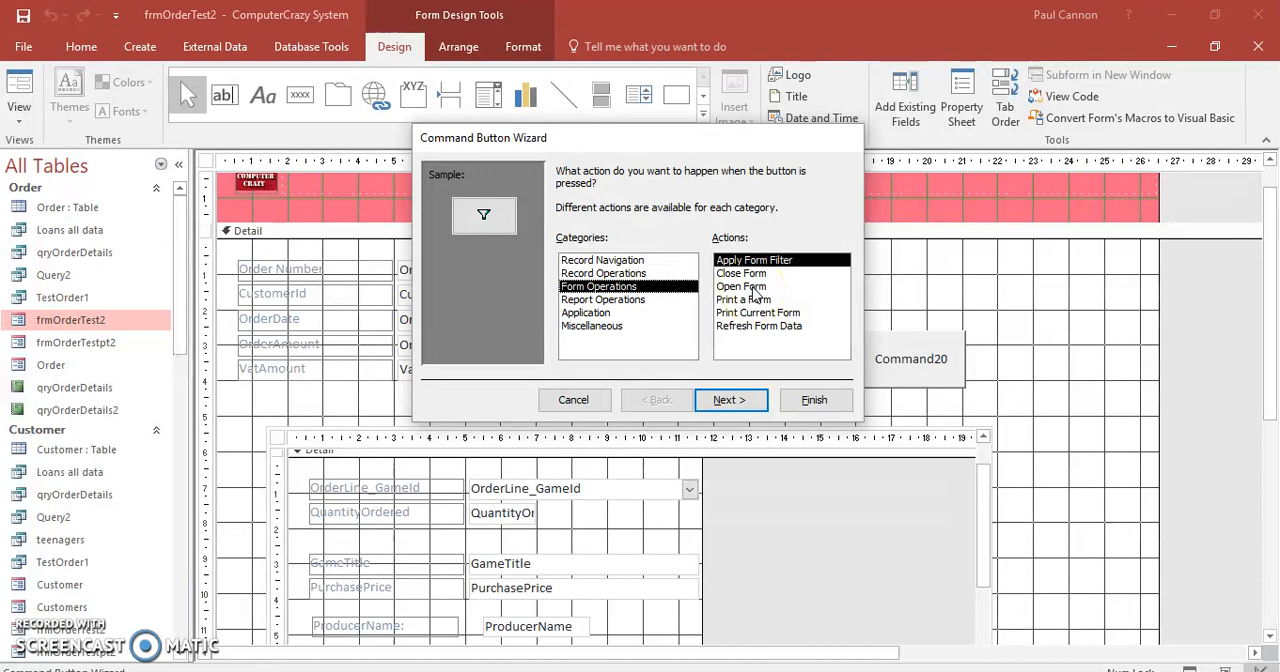
{"action": "double_click", "coordinate": [754, 286]}
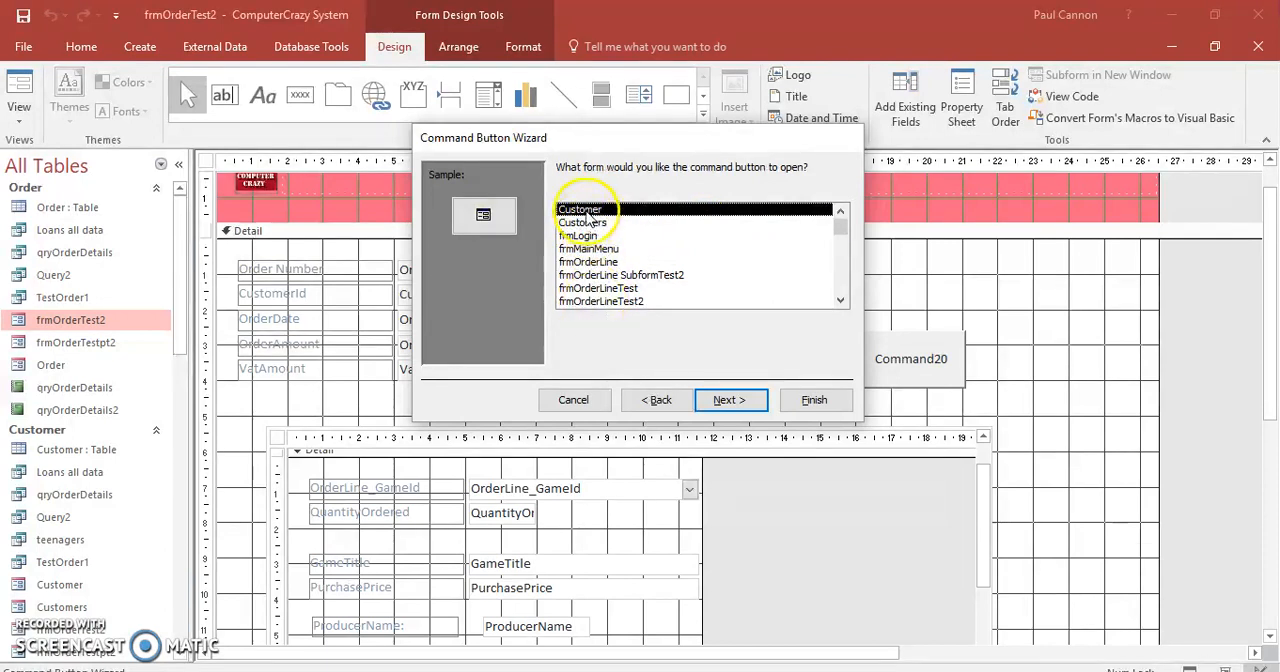
{"action": "left_click", "coordinate": [740, 399]}
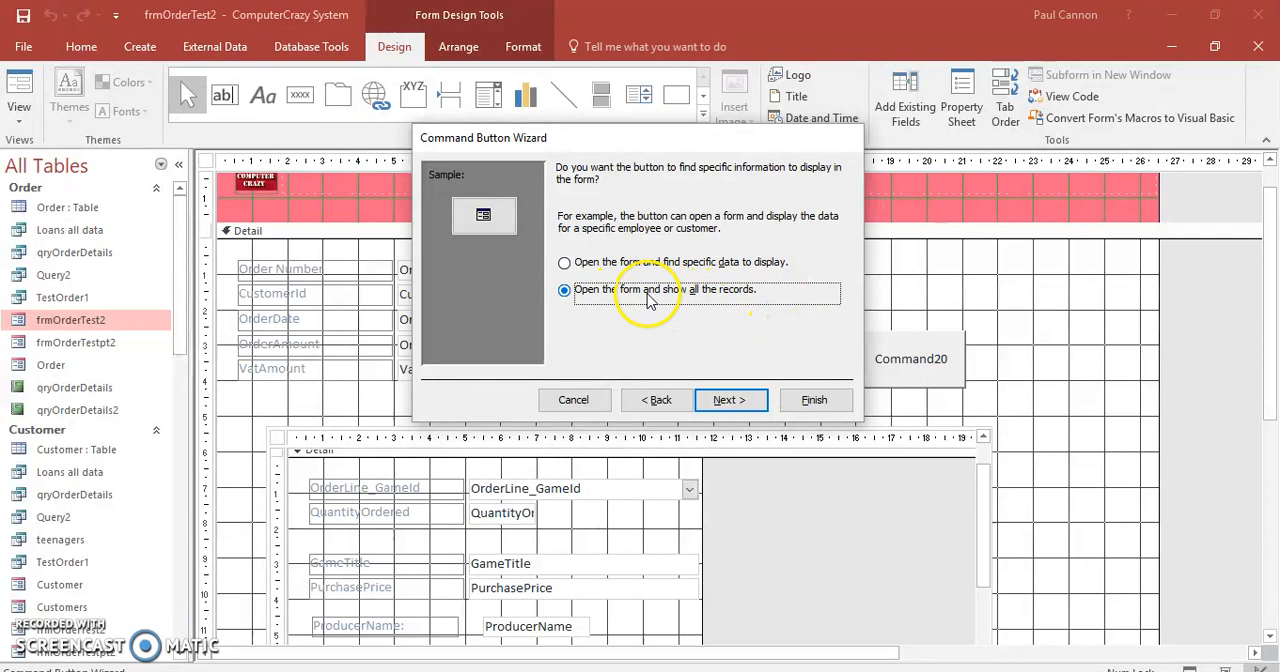
Have the button open the form on specific data, matching CustomerId in frmOrderTest2 to CustomerId in Customer.
{"action": "left_click", "coordinate": [565, 264]}
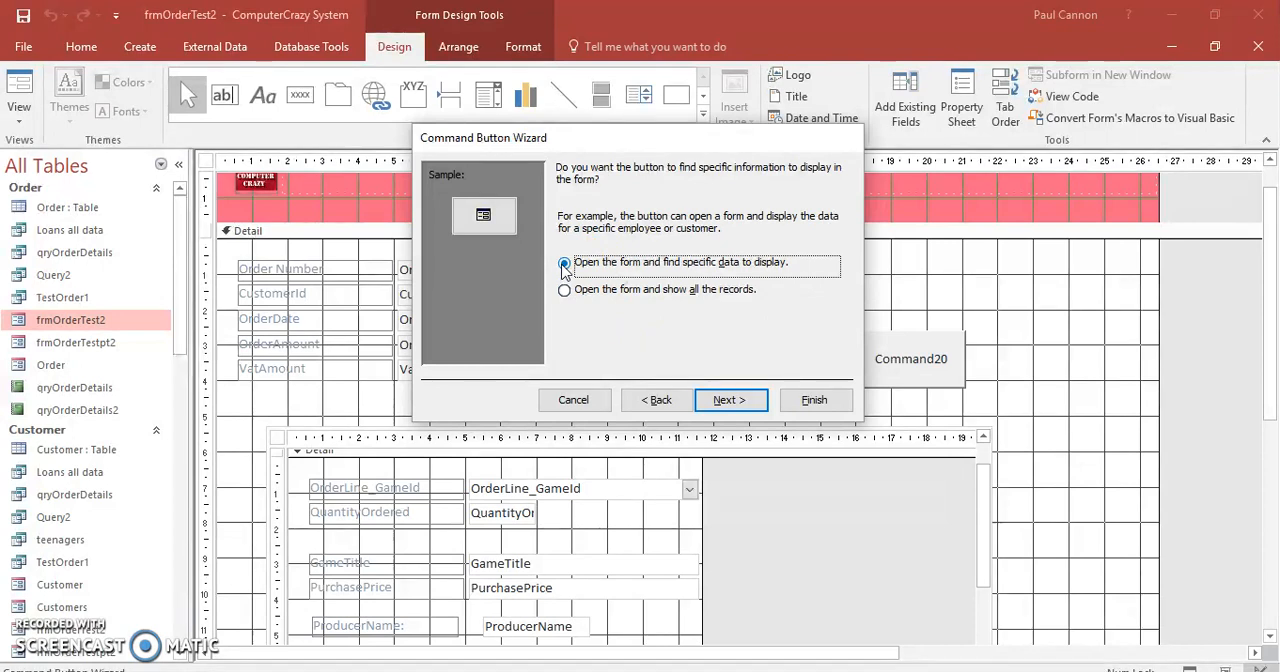
{"action": "left_click_drag", "start_coordinate": [615, 142], "coordinate": [716, 146]}
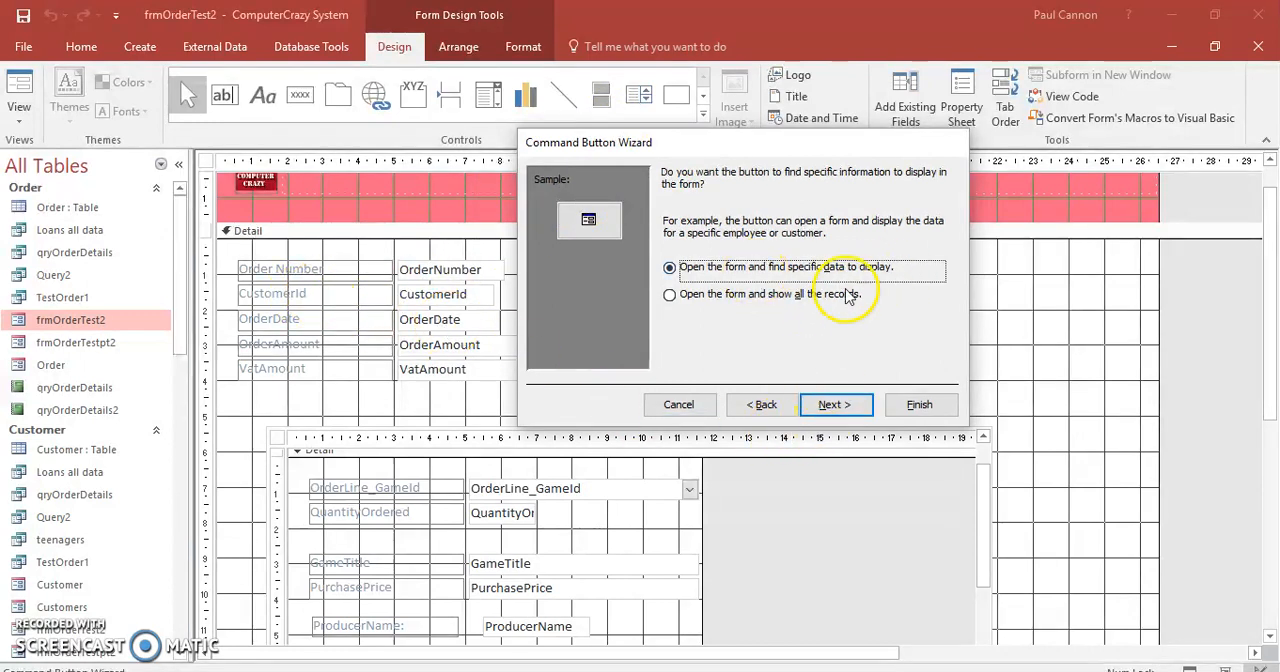
{"action": "left_click", "coordinate": [836, 407]}
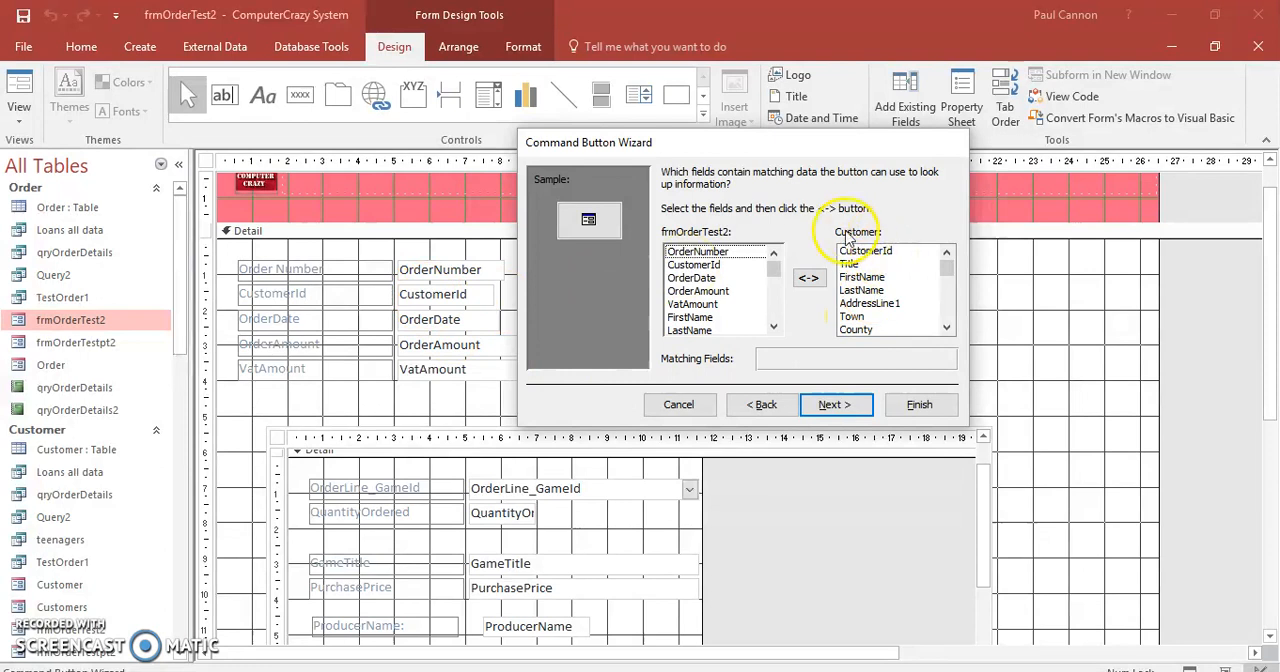
{"action": "left_click", "coordinate": [710, 265]}
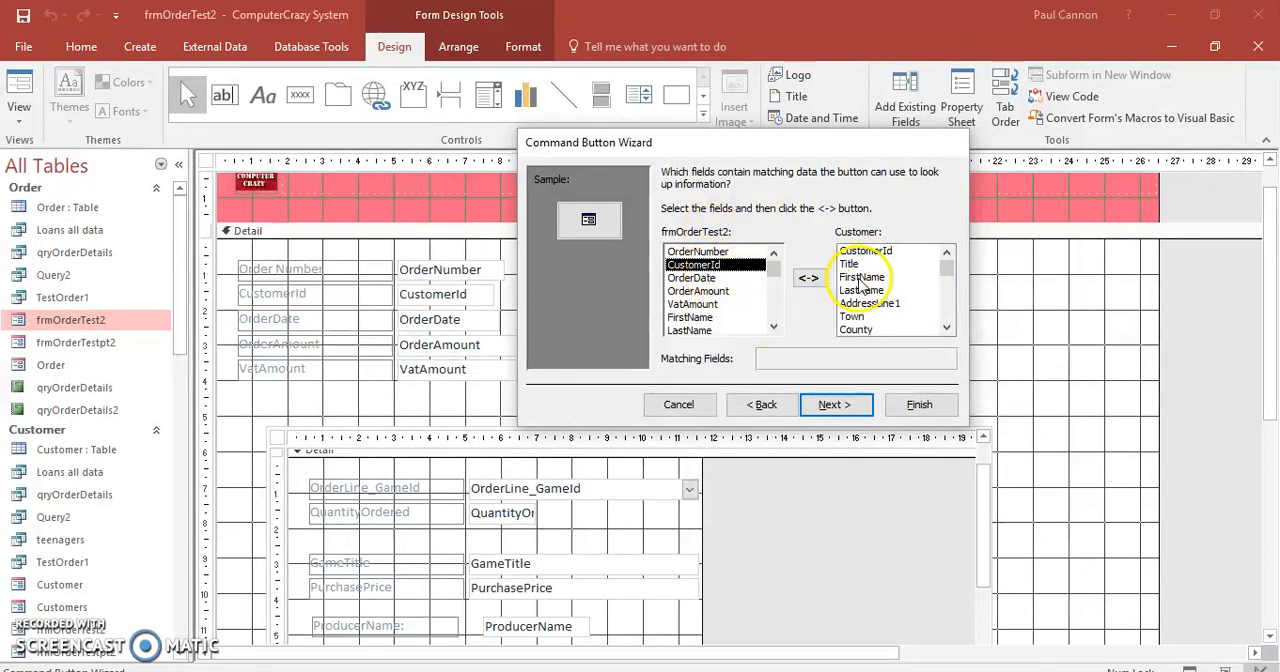
{"action": "left_click", "coordinate": [867, 252]}
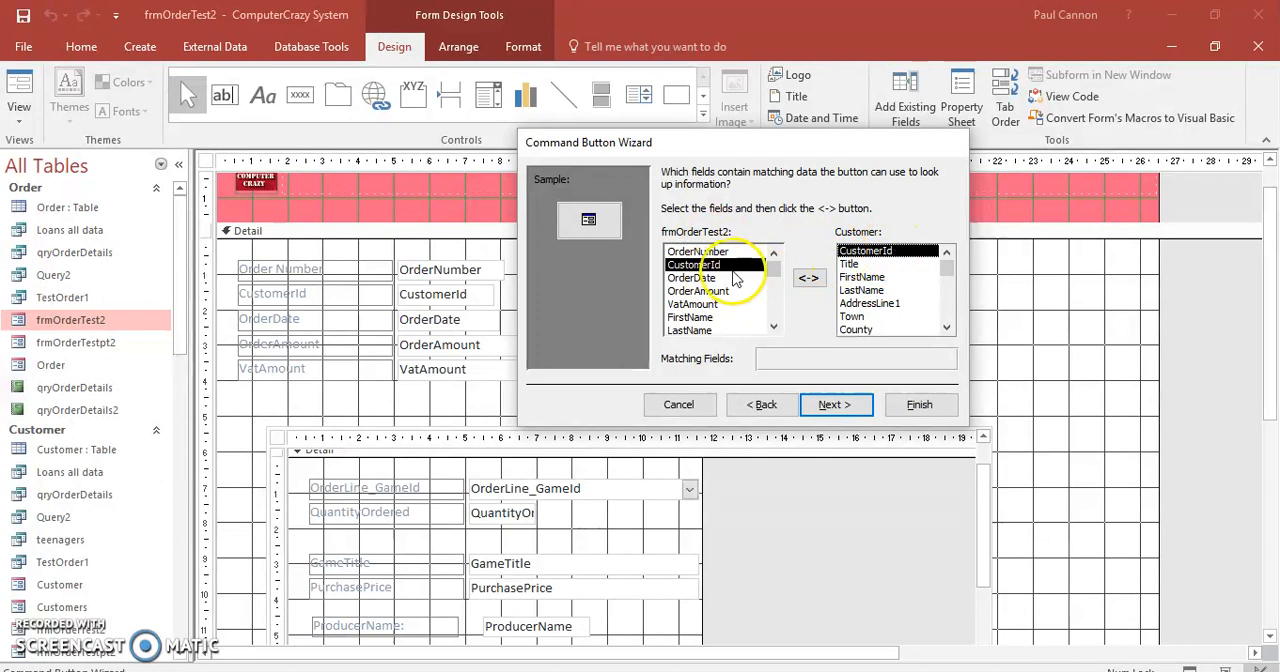
{"action": "left_click", "coordinate": [809, 279]}
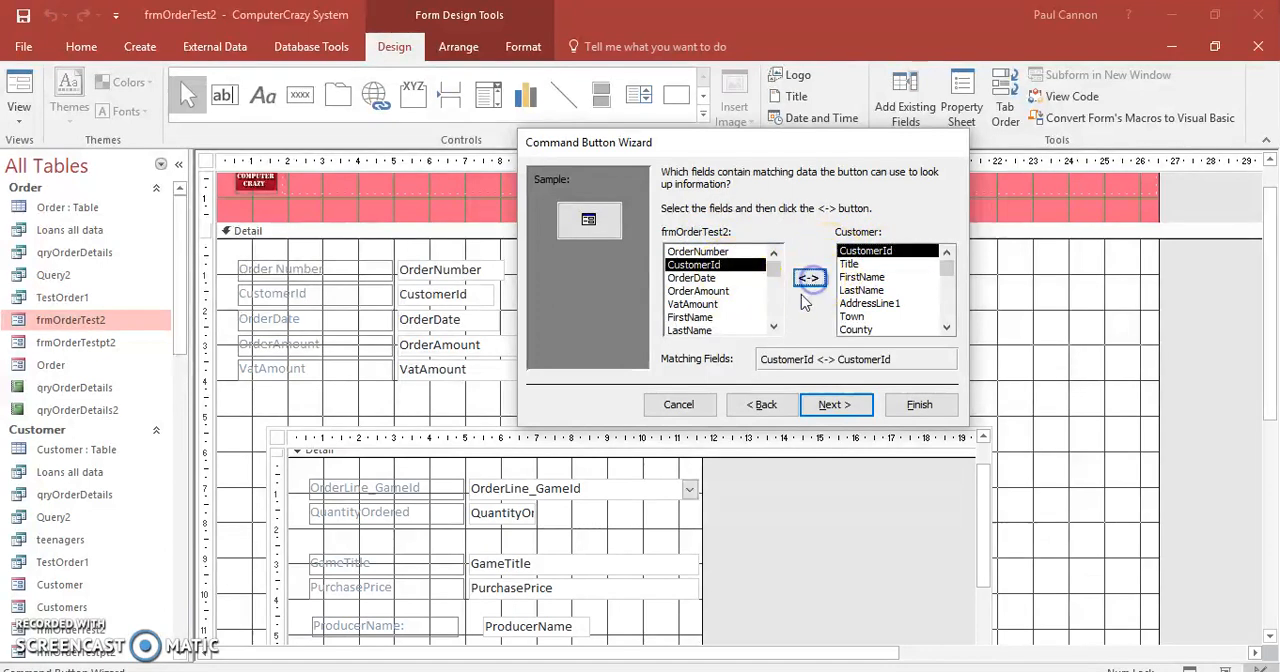
{"action": "left_click", "coordinate": [838, 404]}
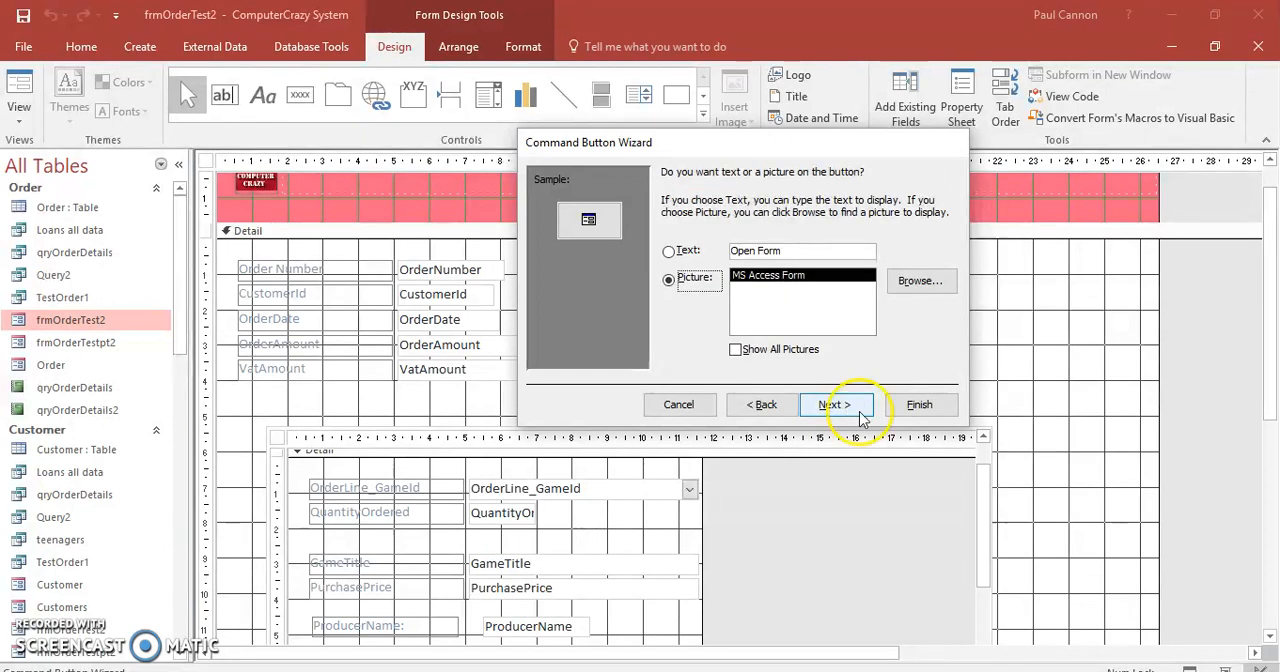
Finish the command button with the MS Access Form picture and its default name, and enlarge it slightly.
{"action": "left_click", "coordinate": [836, 405]}
{"action": "left_click", "coordinate": [918, 404]}
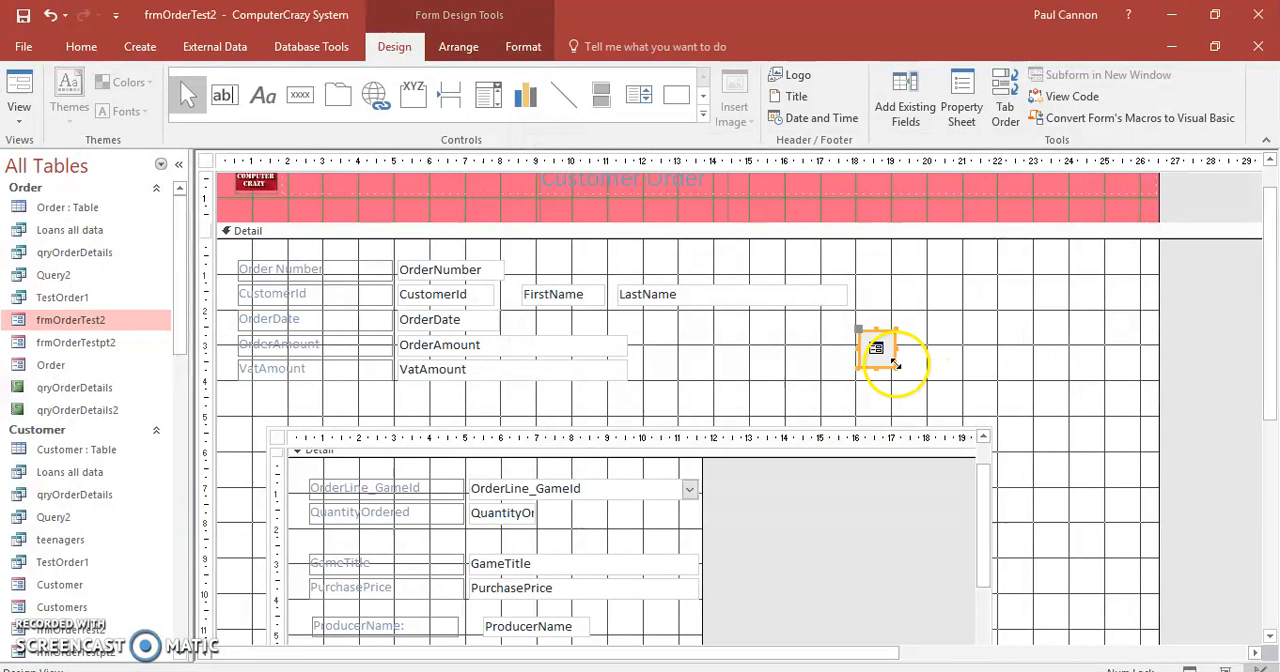
{"action": "left_click_drag", "start_coordinate": [895, 368], "coordinate": [913, 374]}
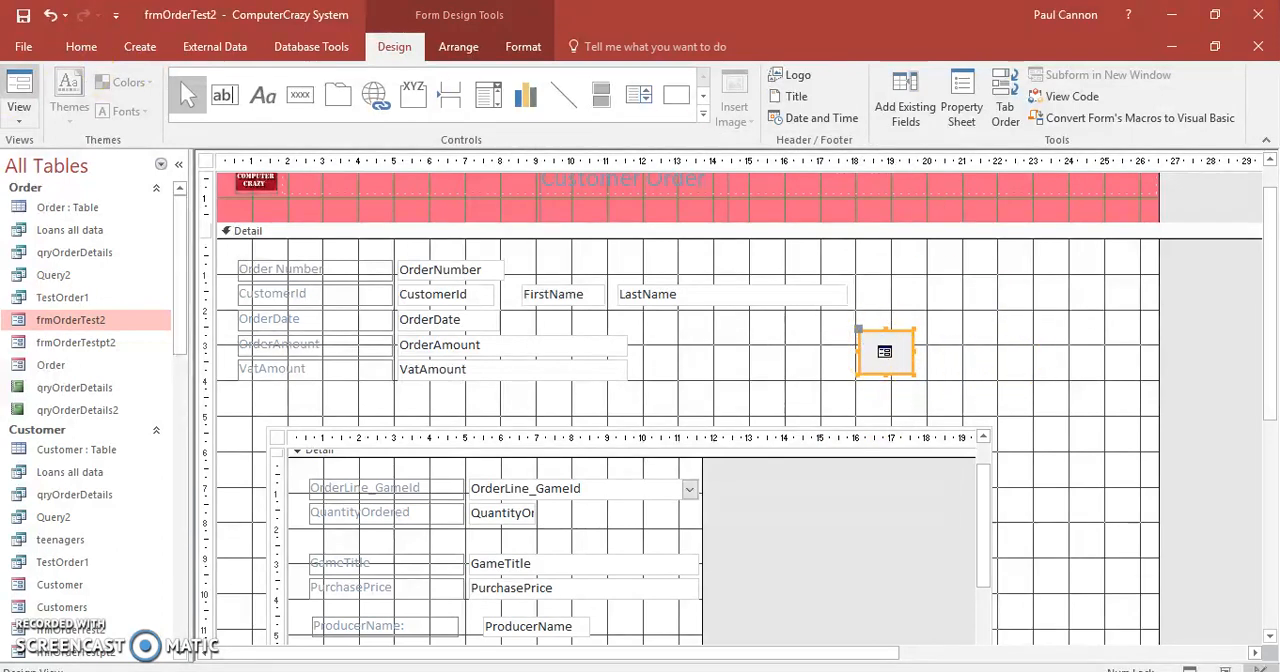
Switch the order form to Form View, test the new button that opens the matching Customer record, and close the Customer form.
{"action": "left_click", "coordinate": [20, 92]}
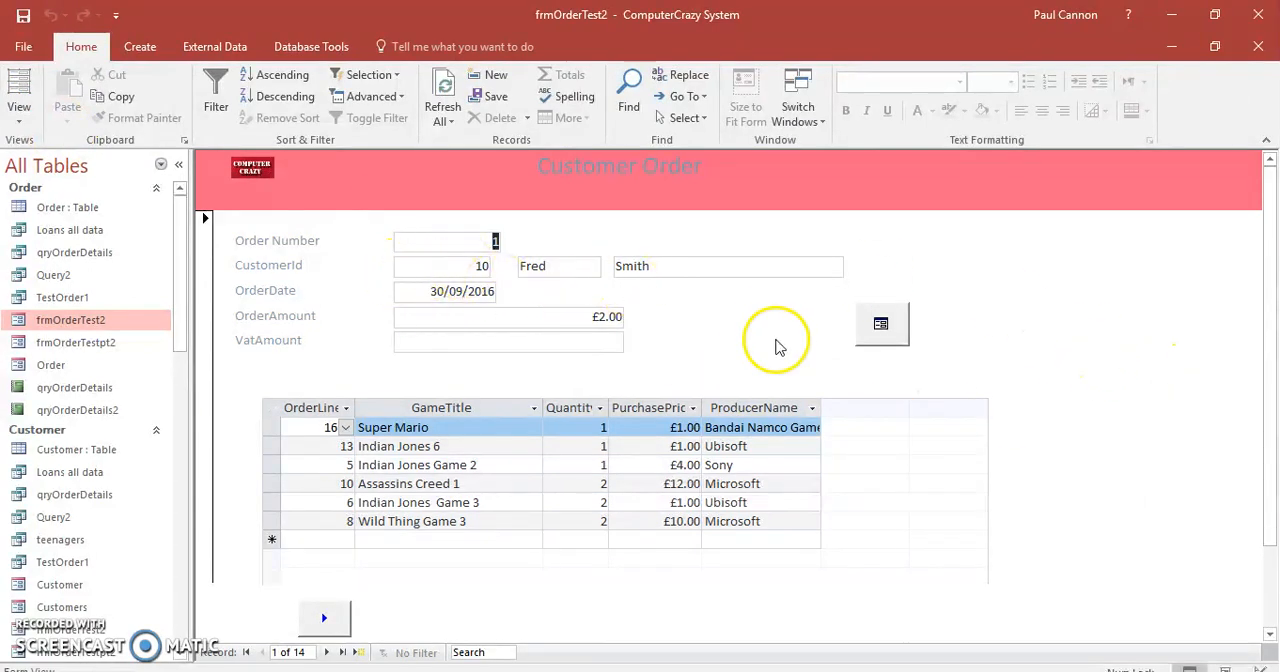
{"action": "left_click", "coordinate": [881, 329]}
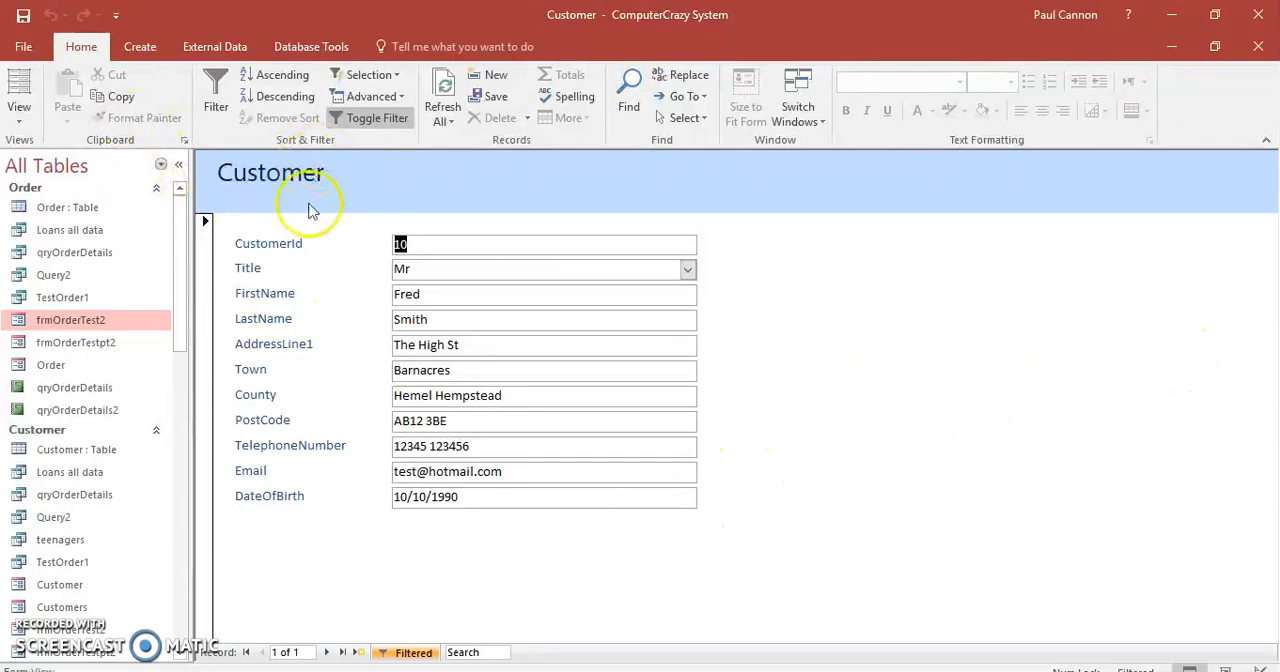
{"action": "left_click", "coordinate": [1258, 46]}
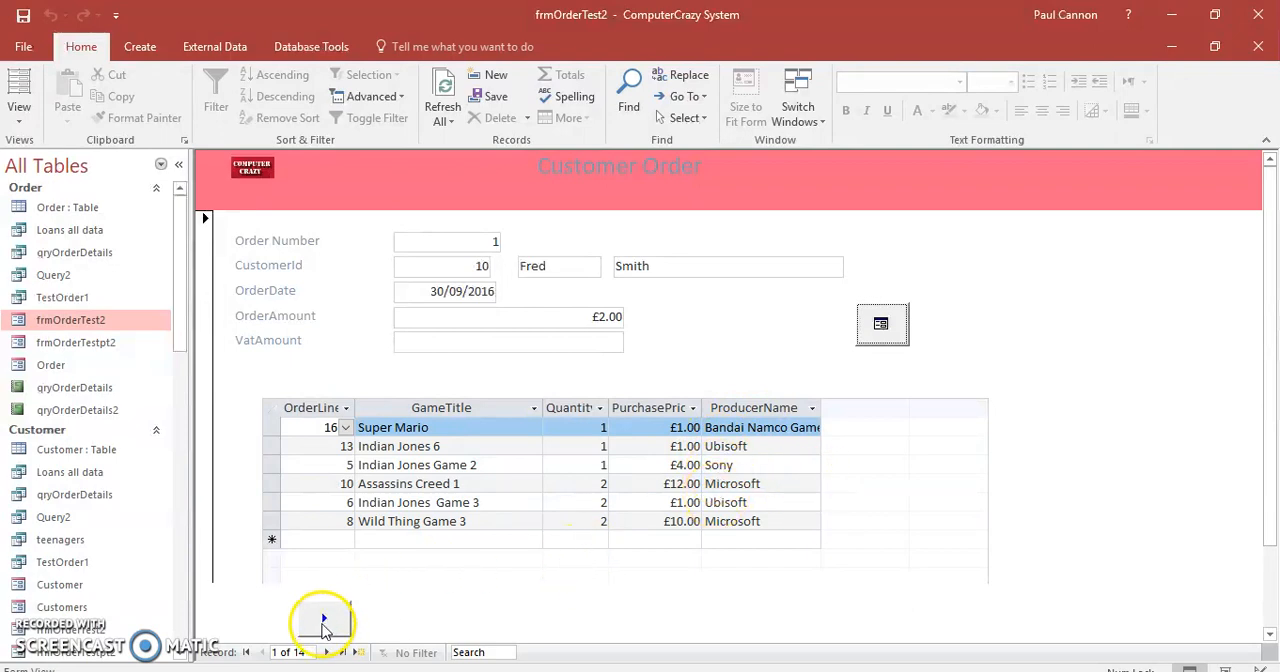
Test the Go To Next Record button by advancing five orders, from the first record to the sixth.
{"action": "left_click", "coordinate": [323, 622]}
{"action": "left_click", "coordinate": [321, 622]}
{"action": "left_click", "coordinate": [322, 623]}
{"action": "left_click", "coordinate": [323, 619]}
{"action": "left_click", "coordinate": [323, 619]}
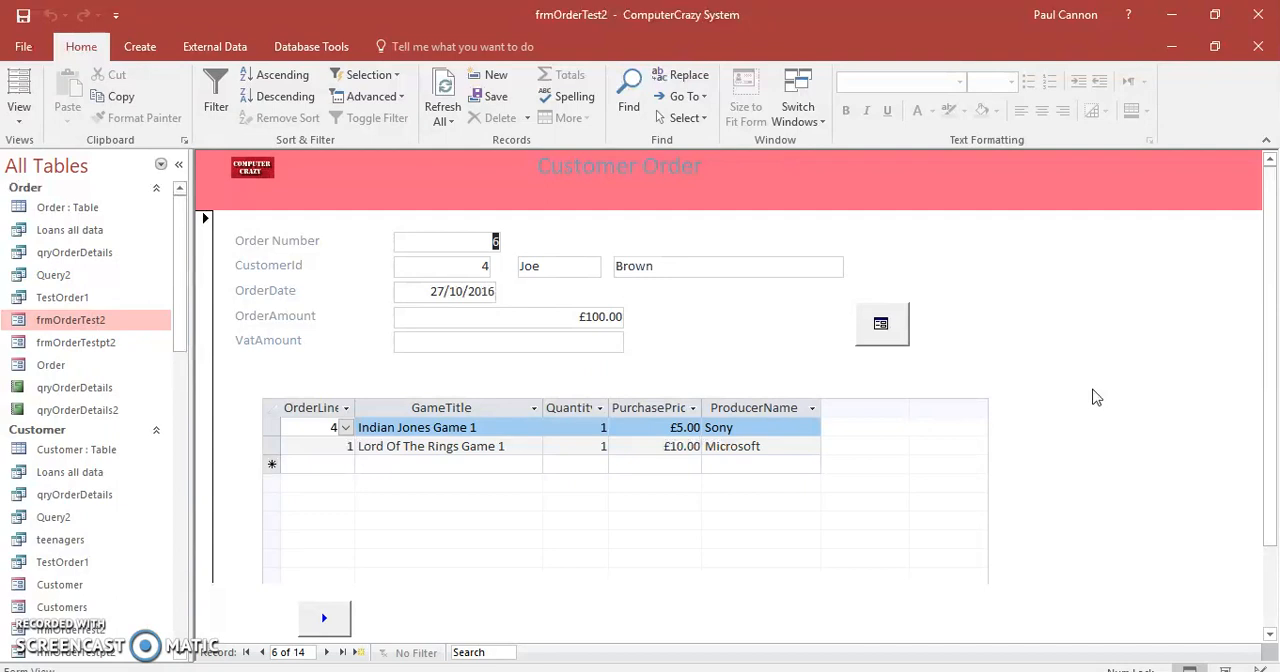
Close the database application.
{"action": "left_click", "coordinate": [1260, 14]}
{"action": "left_click", "coordinate": [607, 402]}
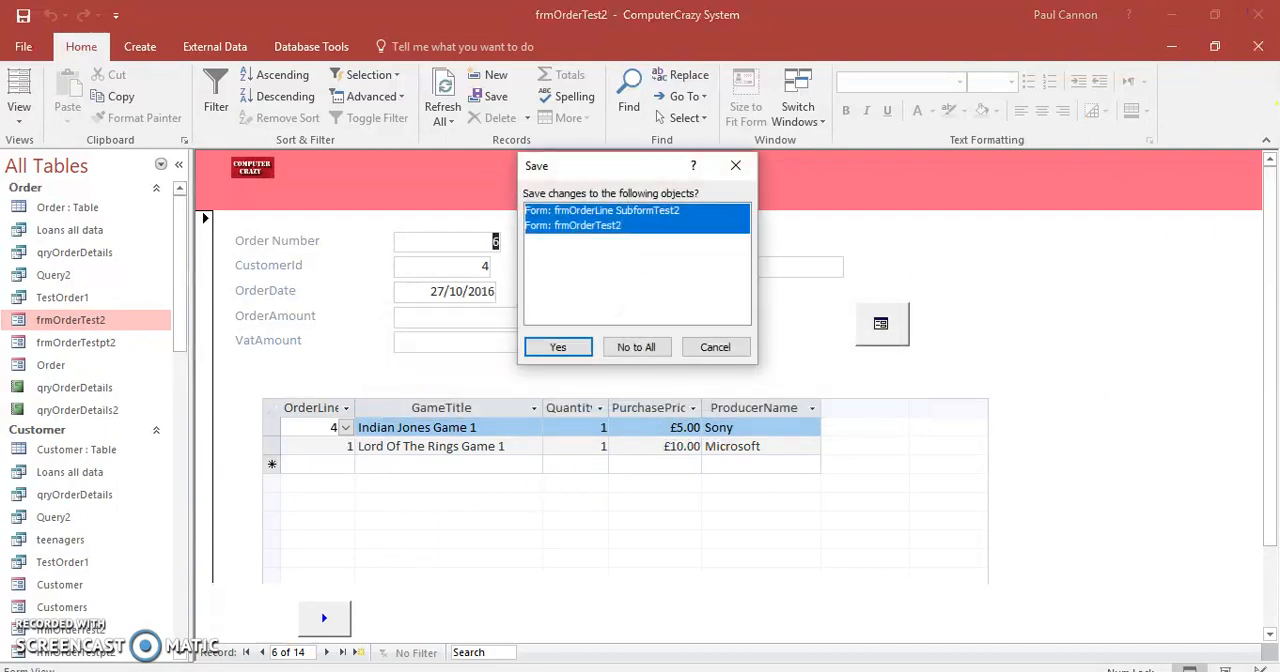